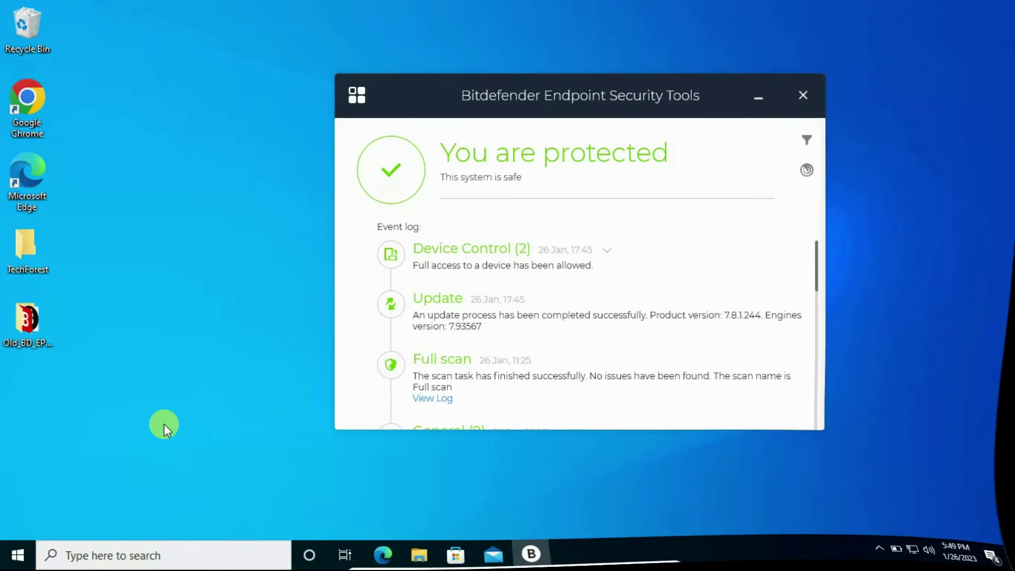
# Step: Open Programs and Features from Control Panel, locate Bitdefender Endpoint Security Tools in the installed programs list, and close the window
pyautogui.click(149, 549)
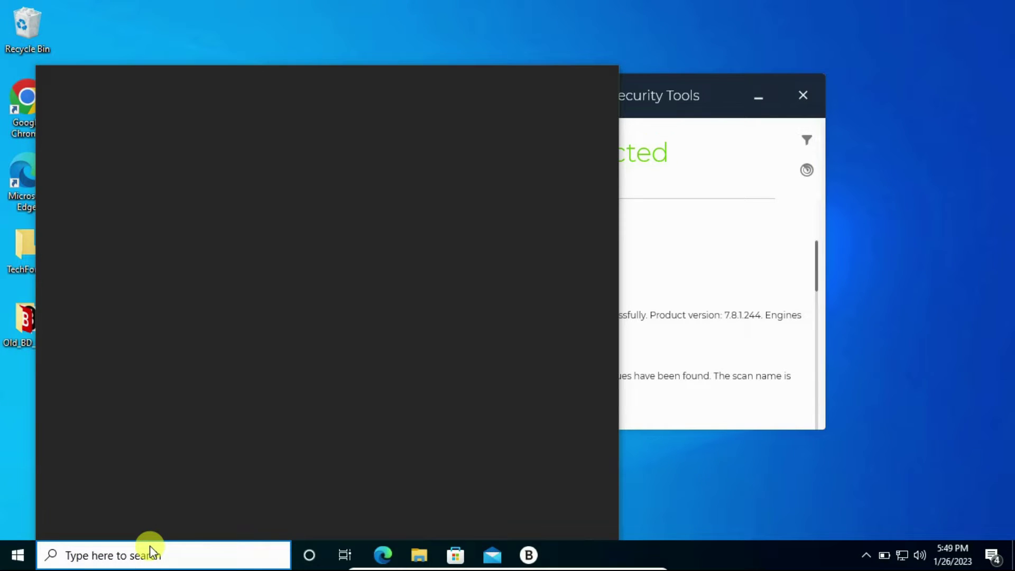
pyautogui.write('cont')
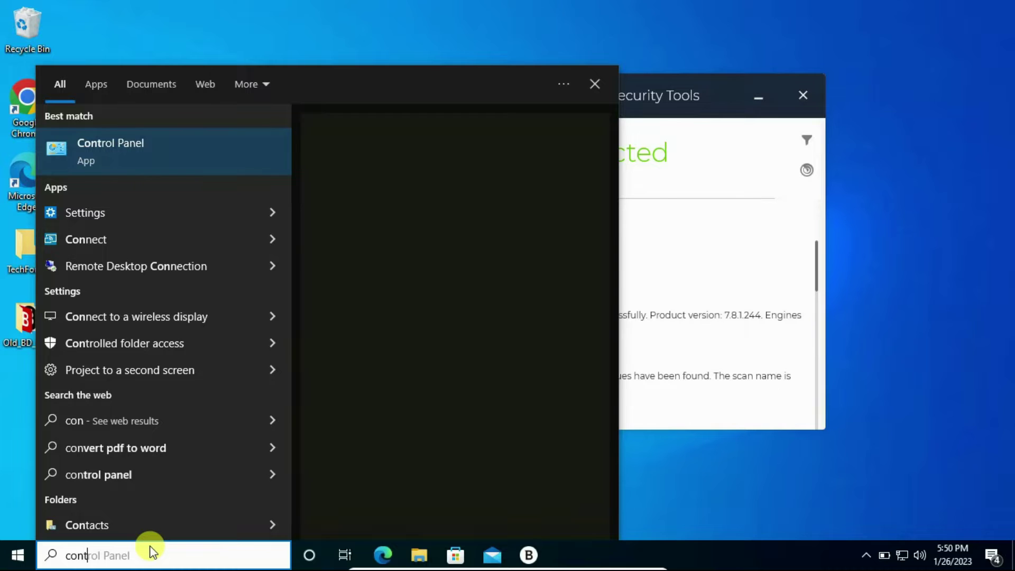
pyautogui.press('Return')
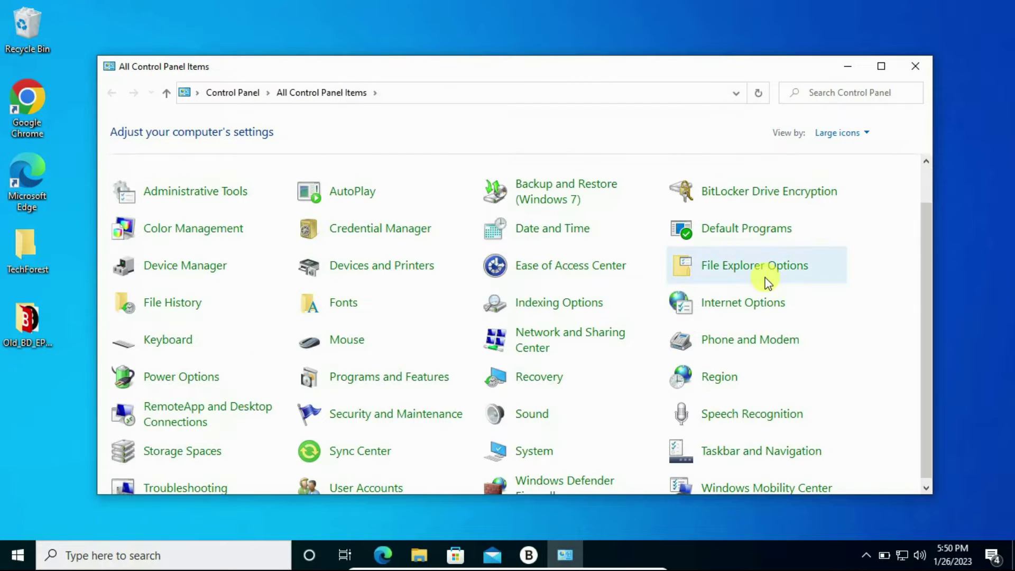
pyautogui.scroll(-1, 767, 283)
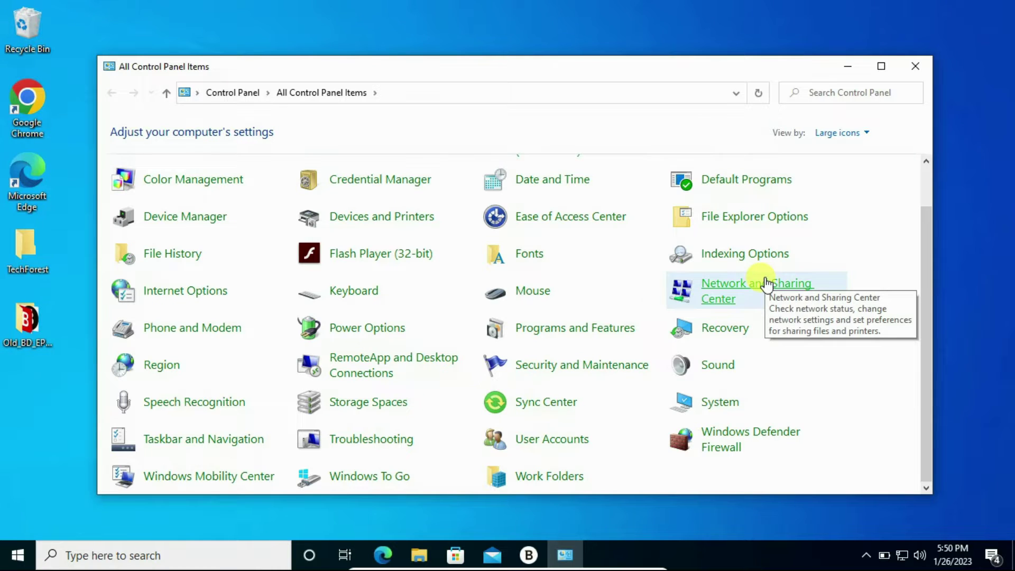
pyautogui.click(584, 329)
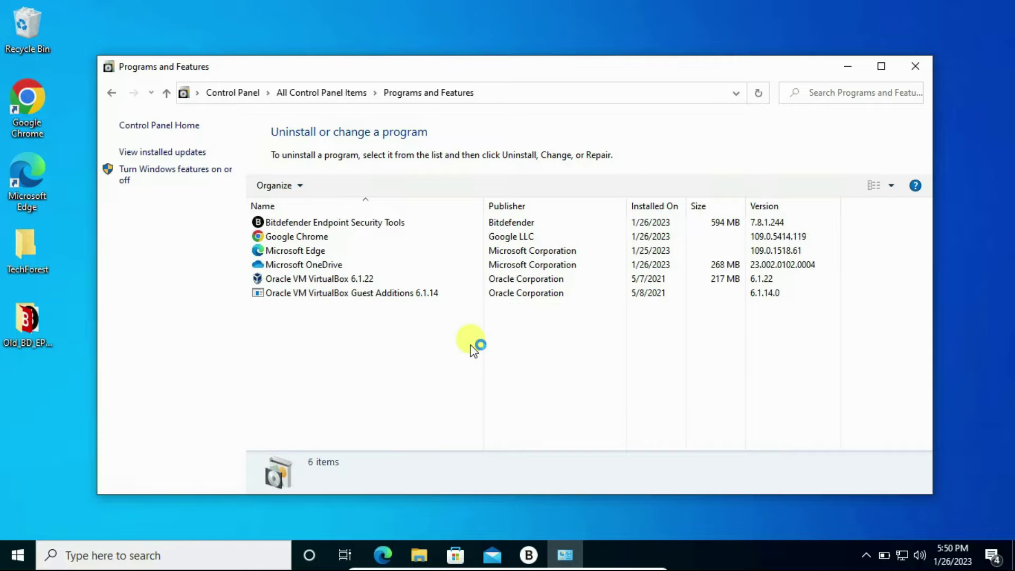
pyautogui.click(335, 224)
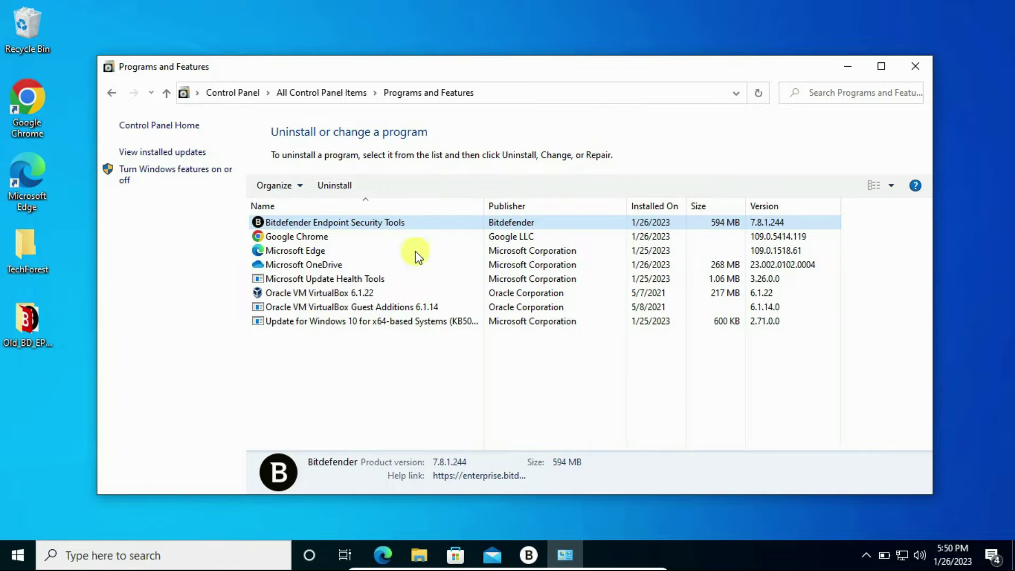
pyautogui.click(914, 65)
pyautogui.click(95, 555)
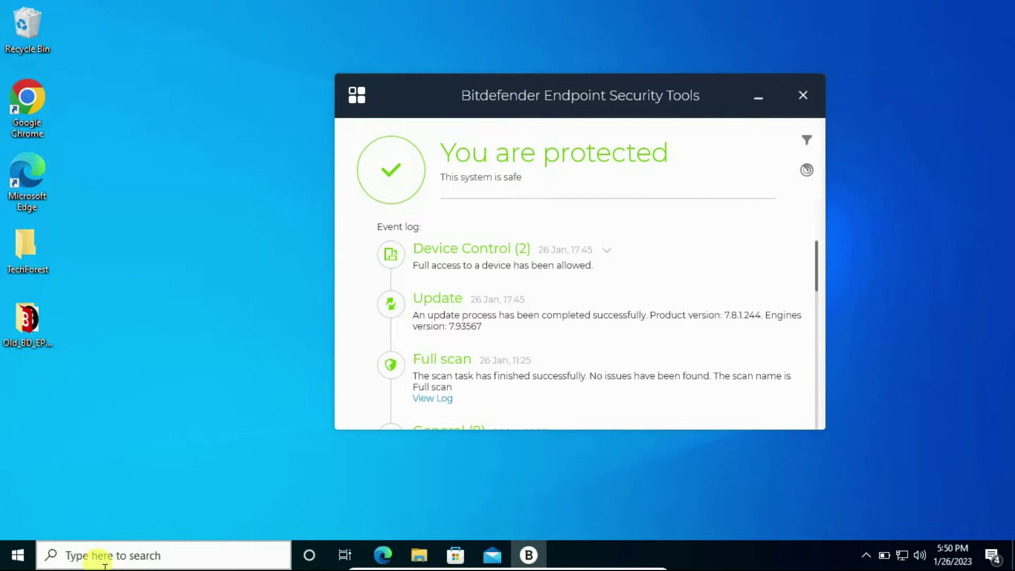
pyautogui.write('run')
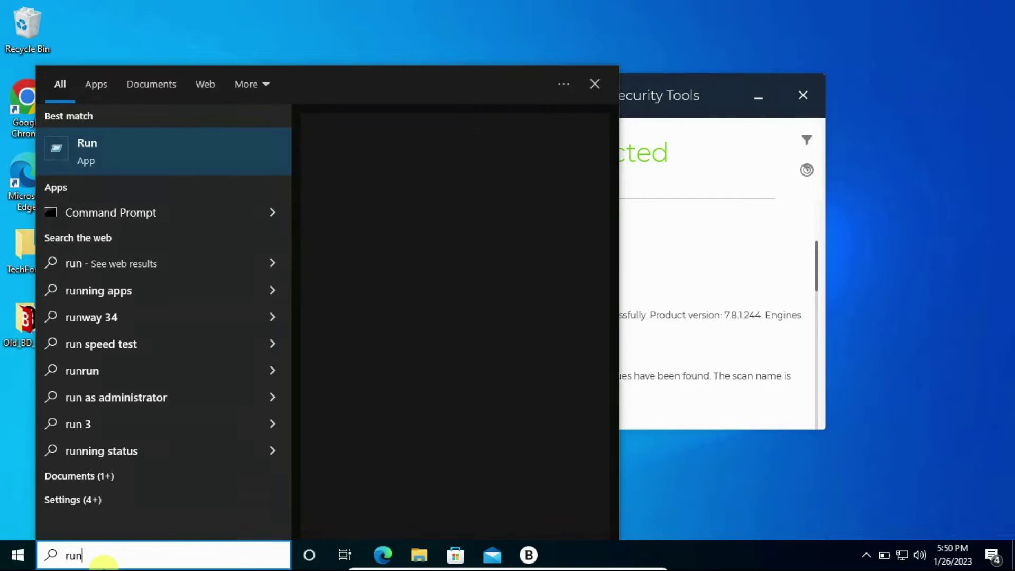
pyautogui.press('BackSpace')
pyautogui.press('BackSpace')
pyautogui.press('BackSpace')
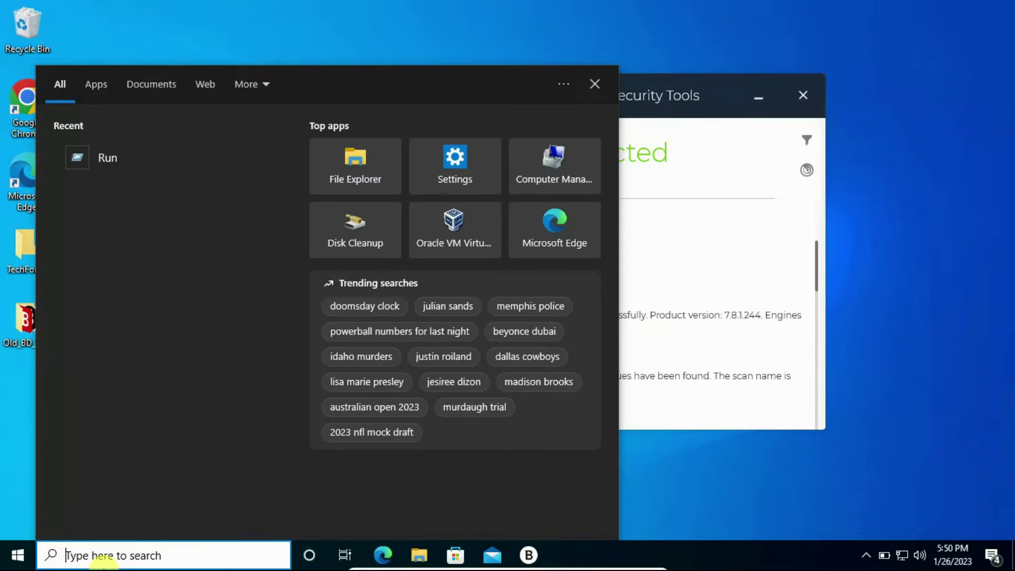
pyautogui.click(974, 271)
# Step: Open Programs and Features with the Run command appwiz.cpl
pyautogui.press('super+r')
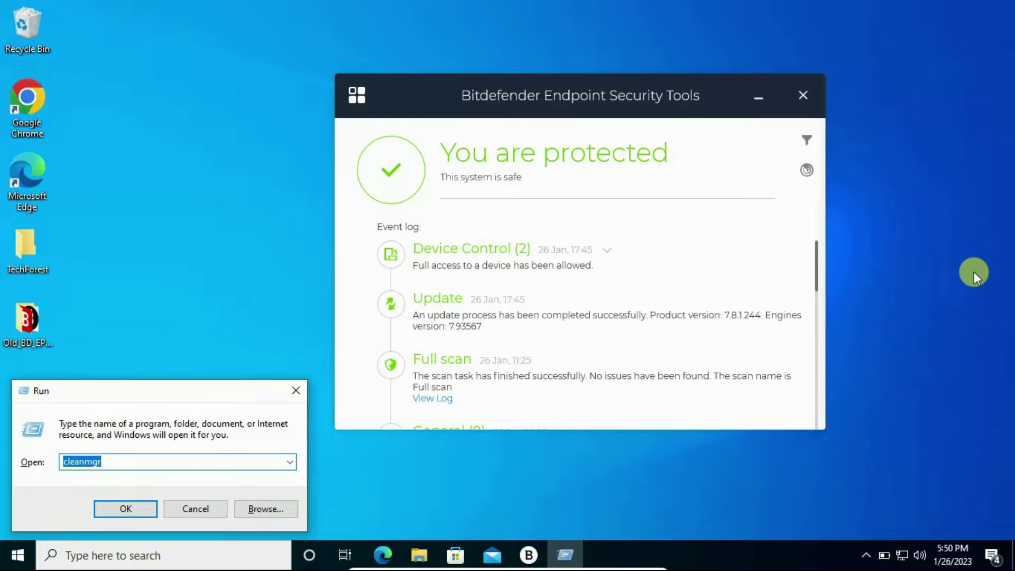
pyautogui.write('appwiz.cpl')
pyautogui.press('Return')
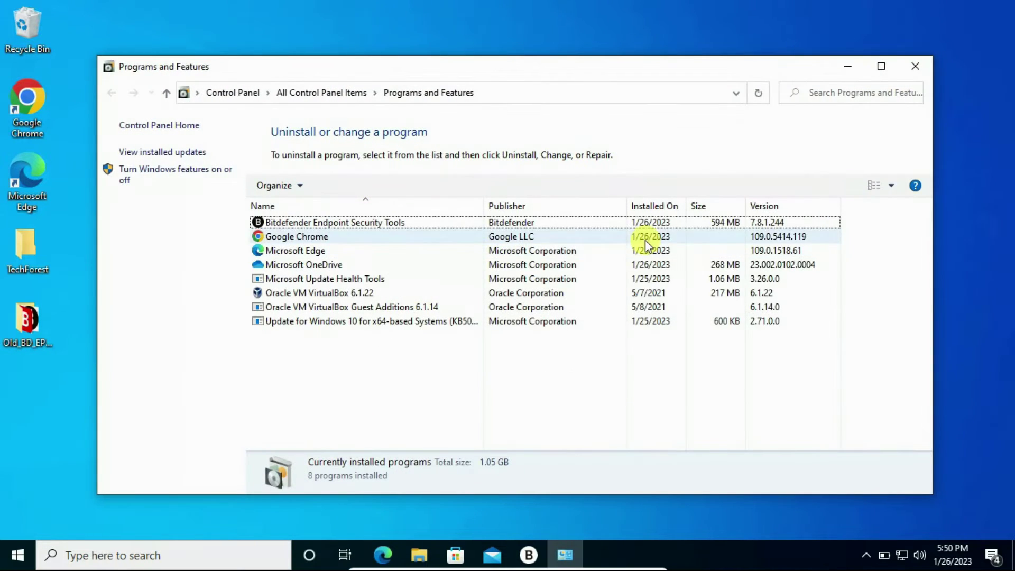
# Step: Try to uninstall Bitdefender Endpoint Security Tools, allowing the system change and cancelling at the uninstall password request
pyautogui.click(304, 222)
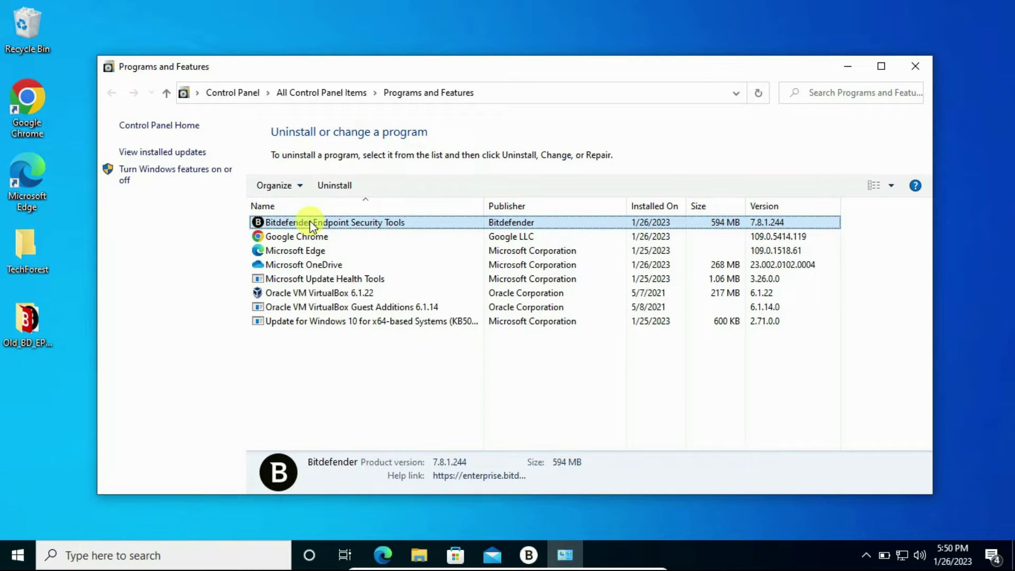
pyautogui.click(323, 192)
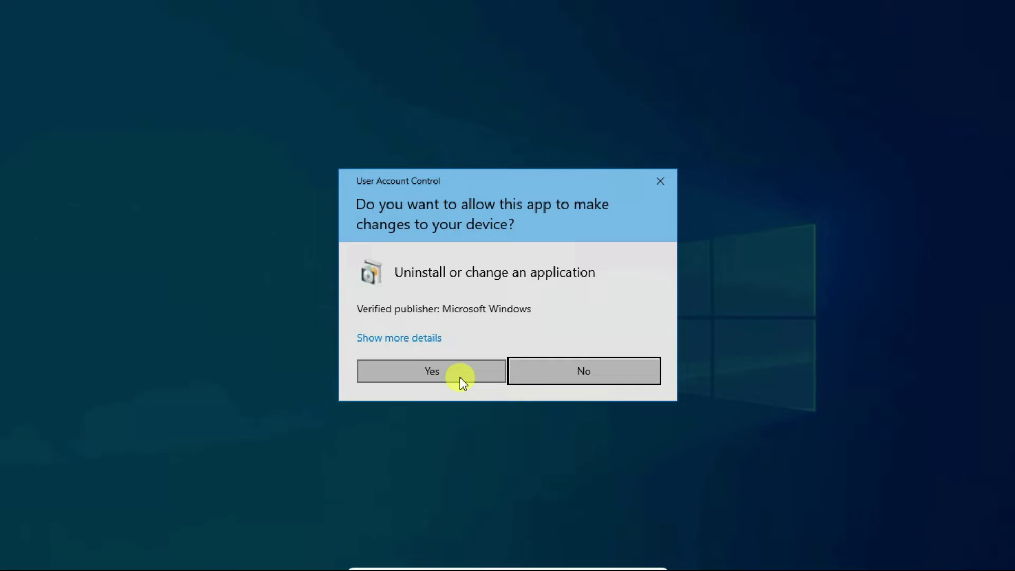
pyautogui.click(460, 378)
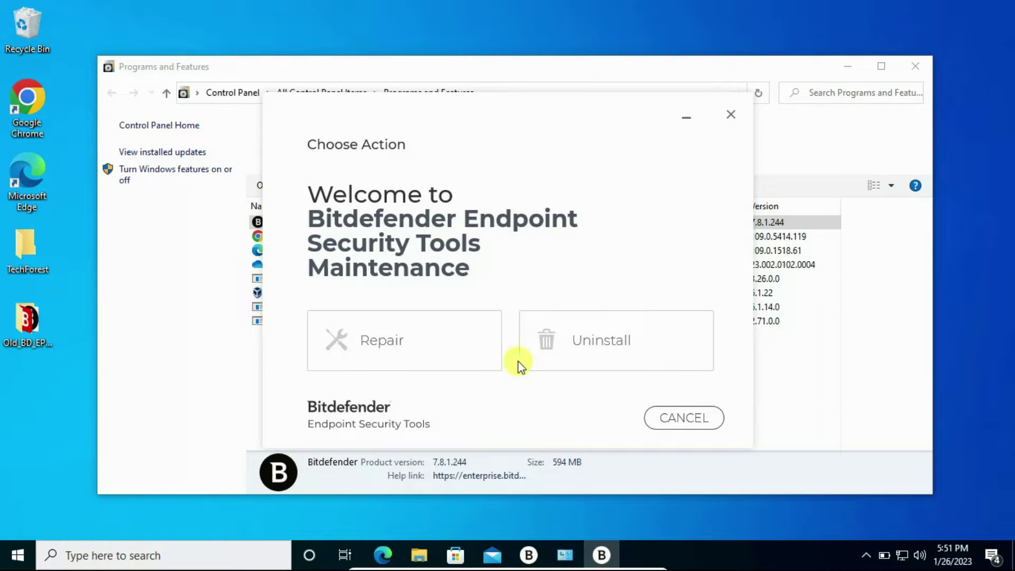
pyautogui.click(575, 350)
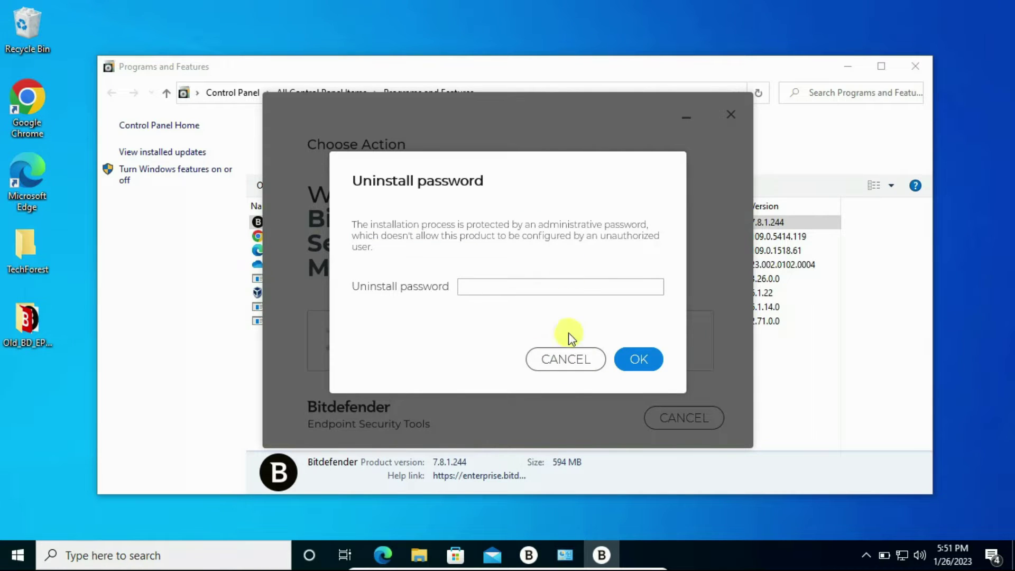
pyautogui.click(588, 367)
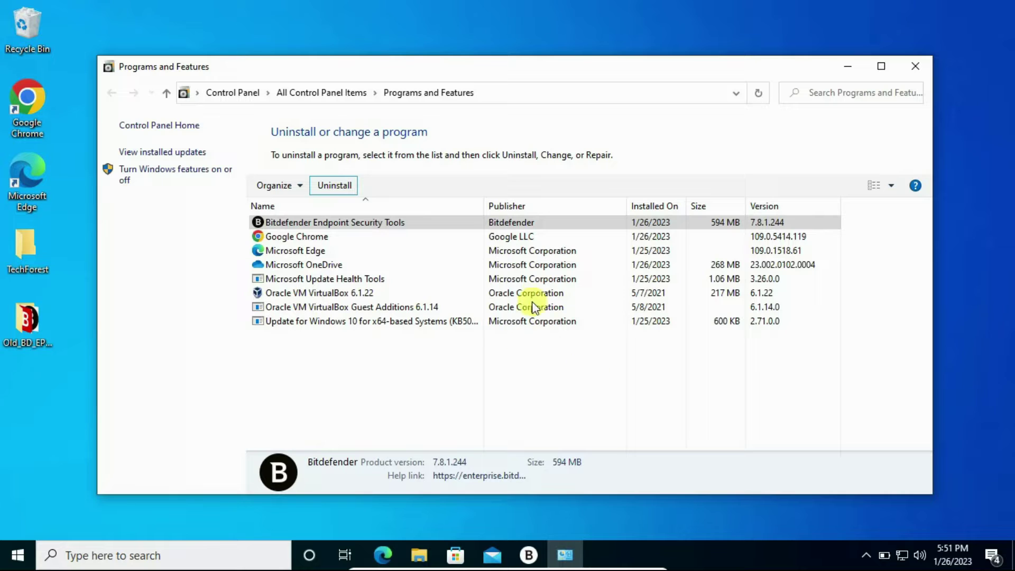
# Step: Try the Repair action for Bitdefender Endpoint Security Tools, cancel at the password request, and close both the programs list and the Bitdefender window
pyautogui.click(346, 188)
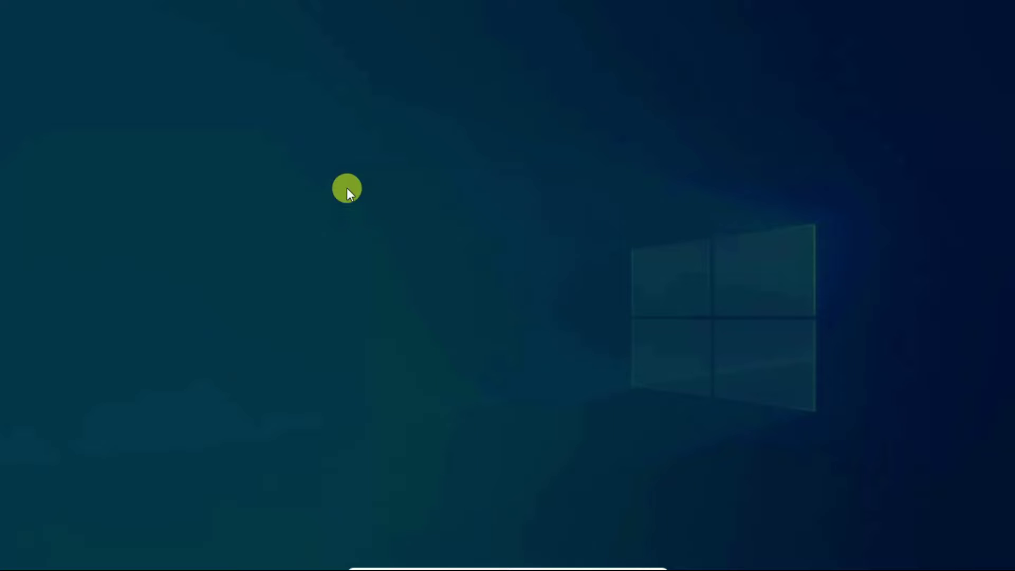
pyautogui.click(476, 369)
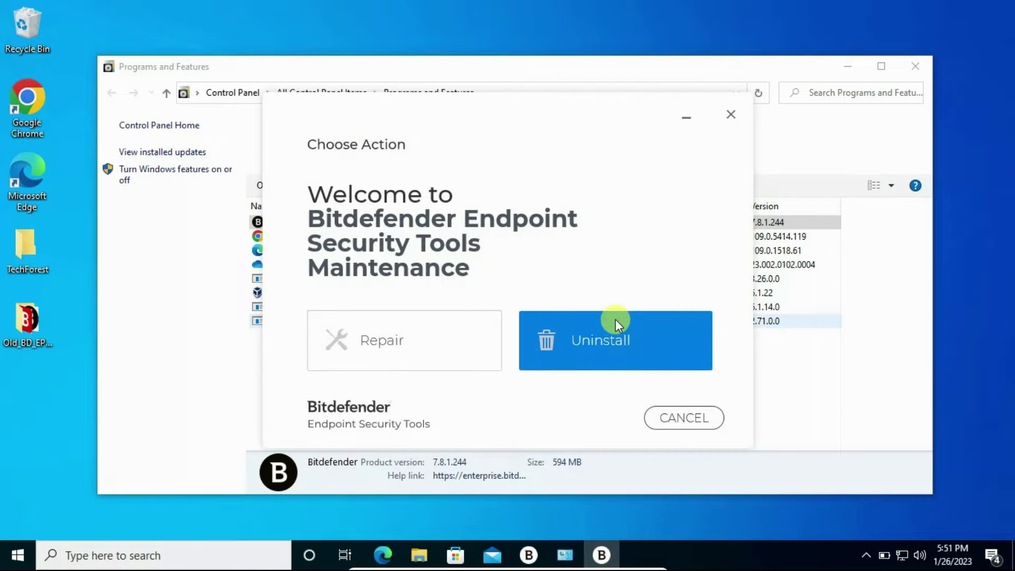
pyautogui.click(419, 347)
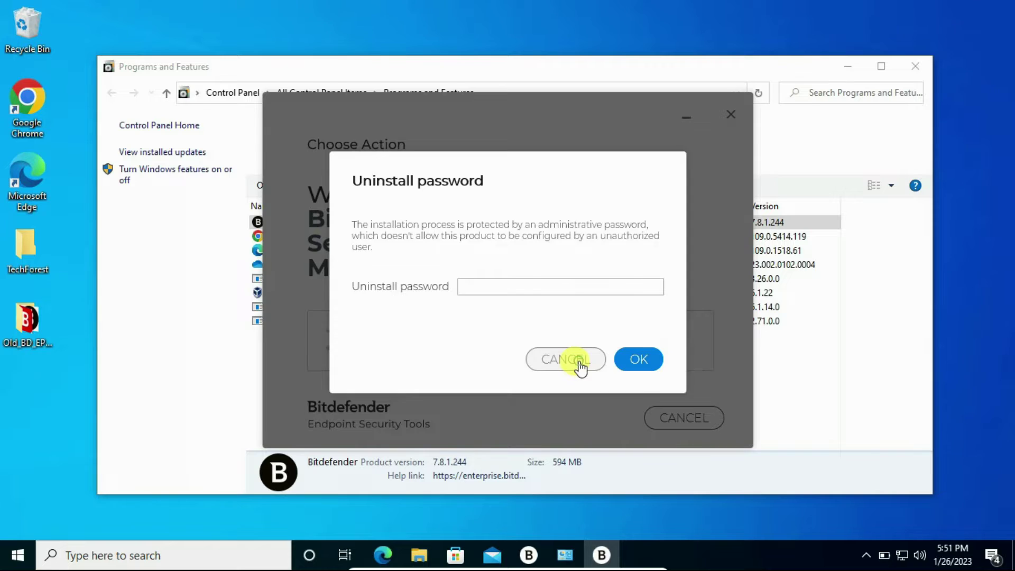
pyautogui.click(554, 362)
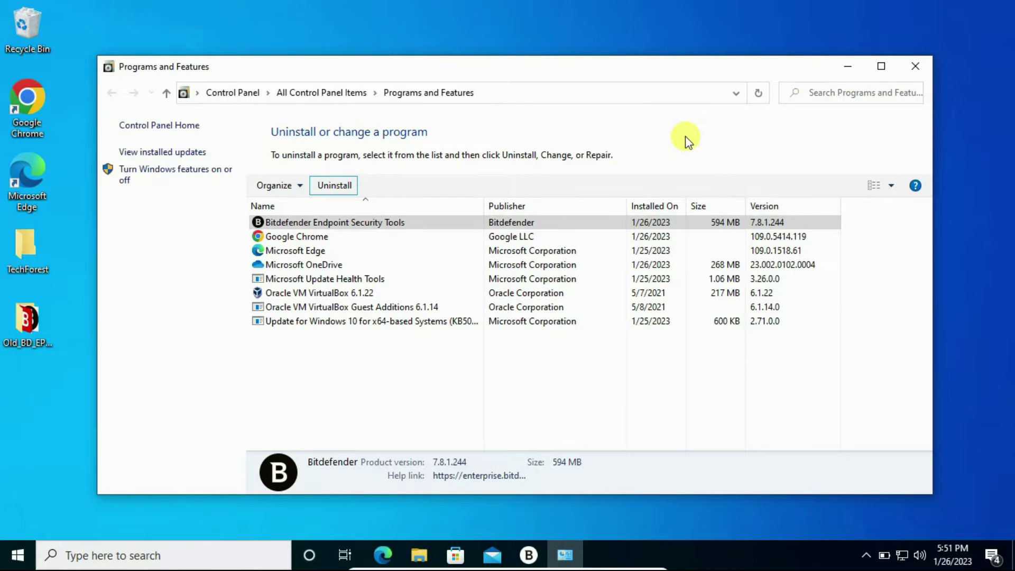
pyautogui.click(917, 66)
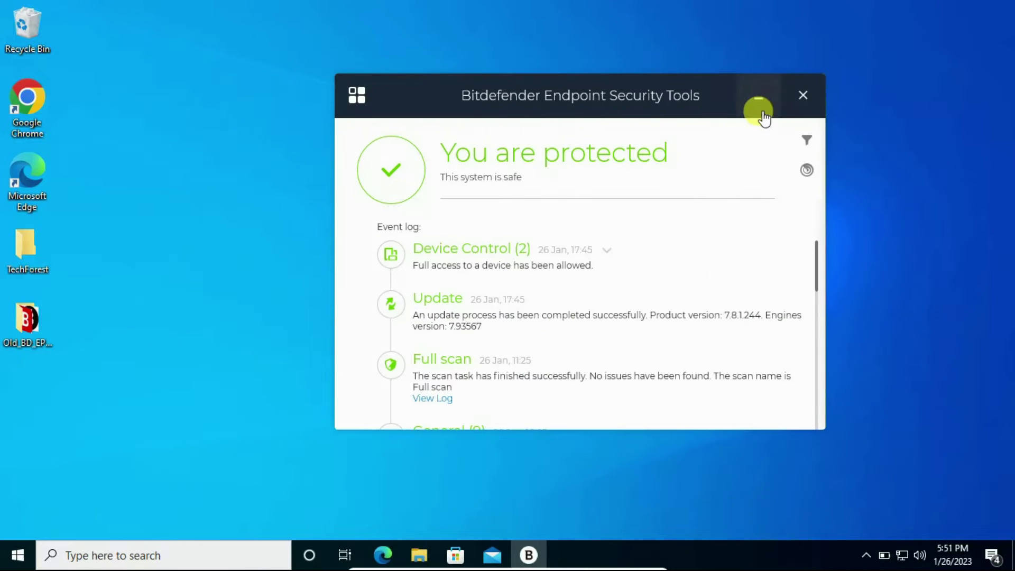
pyautogui.click(802, 95)
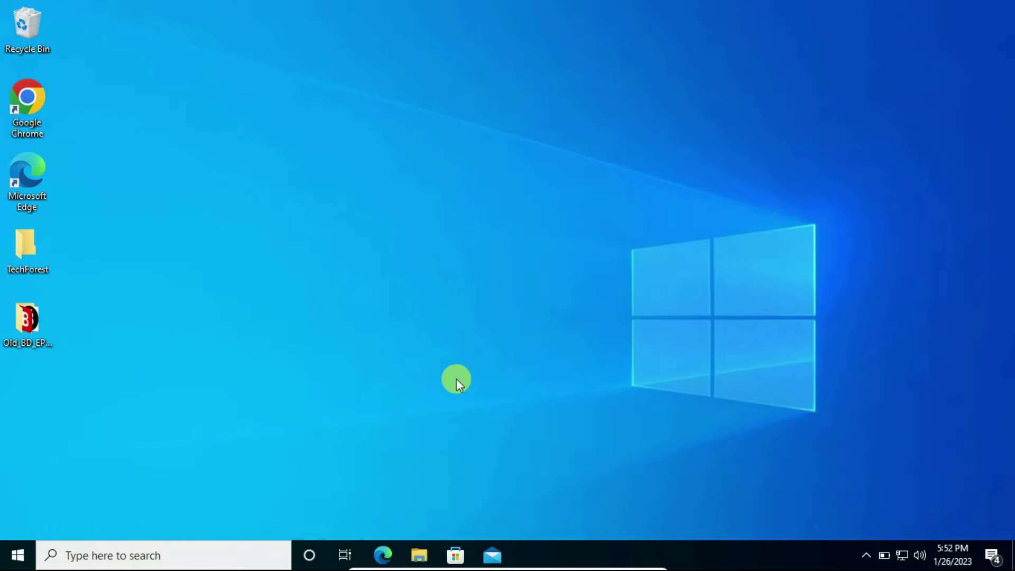
# Step: Open System Configuration with the Run command msconfig
pyautogui.press('super+r')
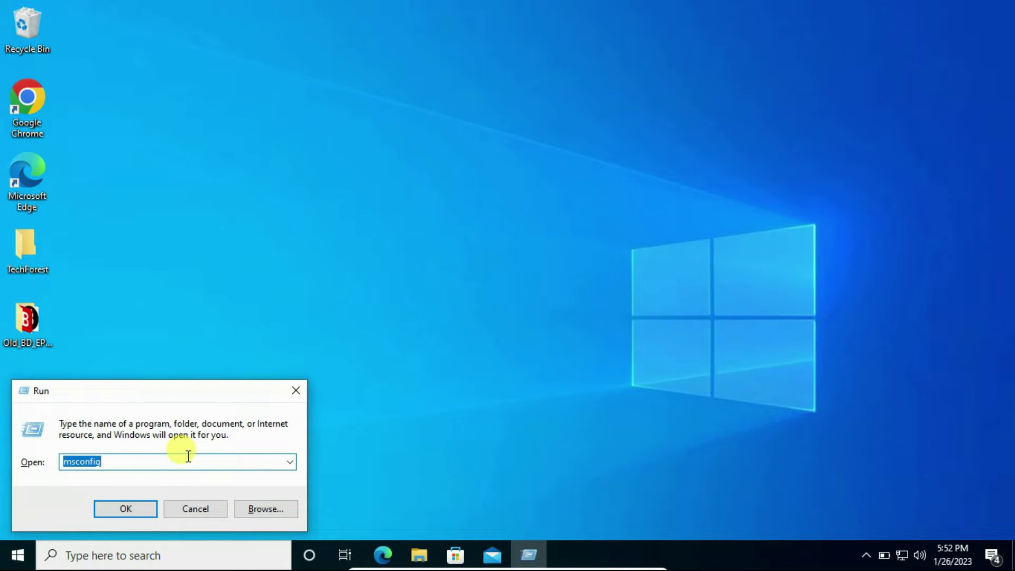
pyautogui.write('msconf')
pyautogui.press('BackSpace')
pyautogui.write('fig')
pyautogui.press('Return')
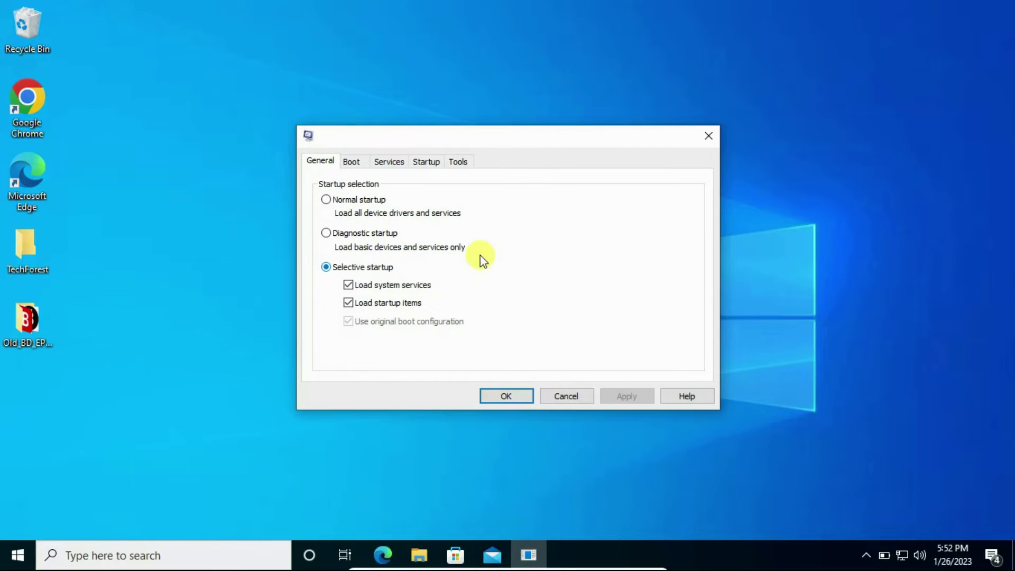
# Step: Enable Safe boot with the Minimal option for Windows 10, apply the change and restart the computer
pyautogui.click(352, 162)
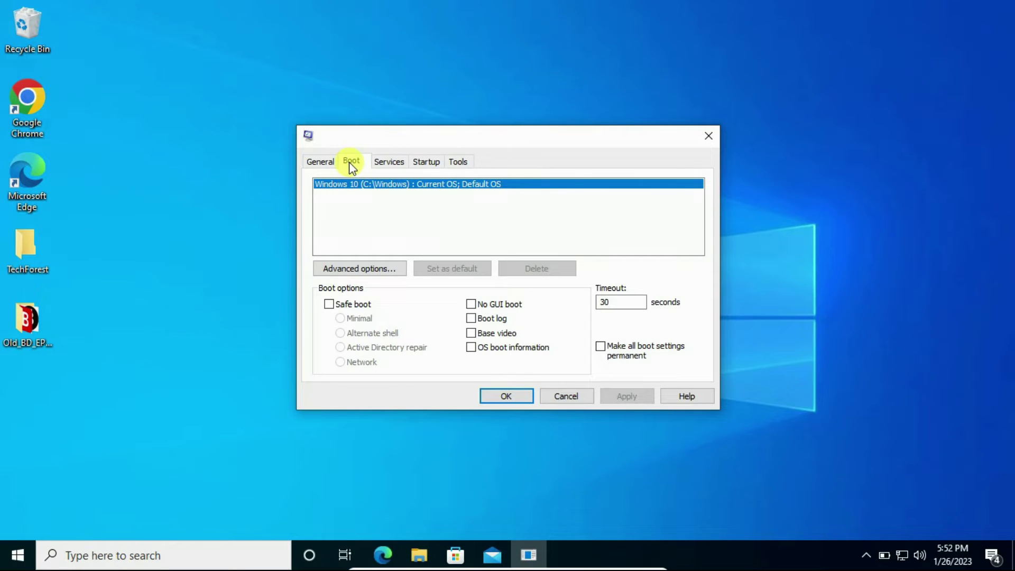
pyautogui.click(329, 304)
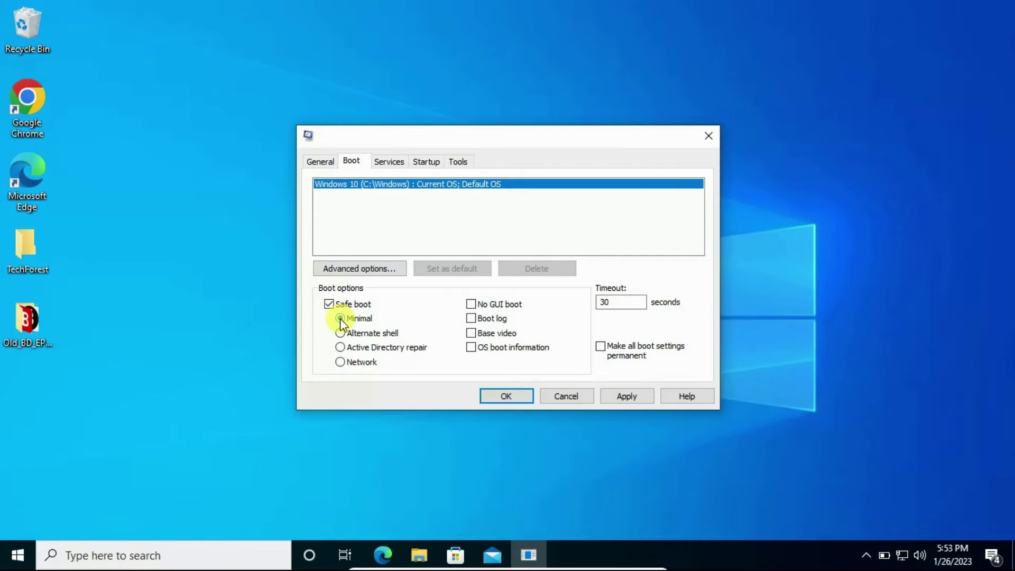
pyautogui.click(628, 396)
pyautogui.click(505, 397)
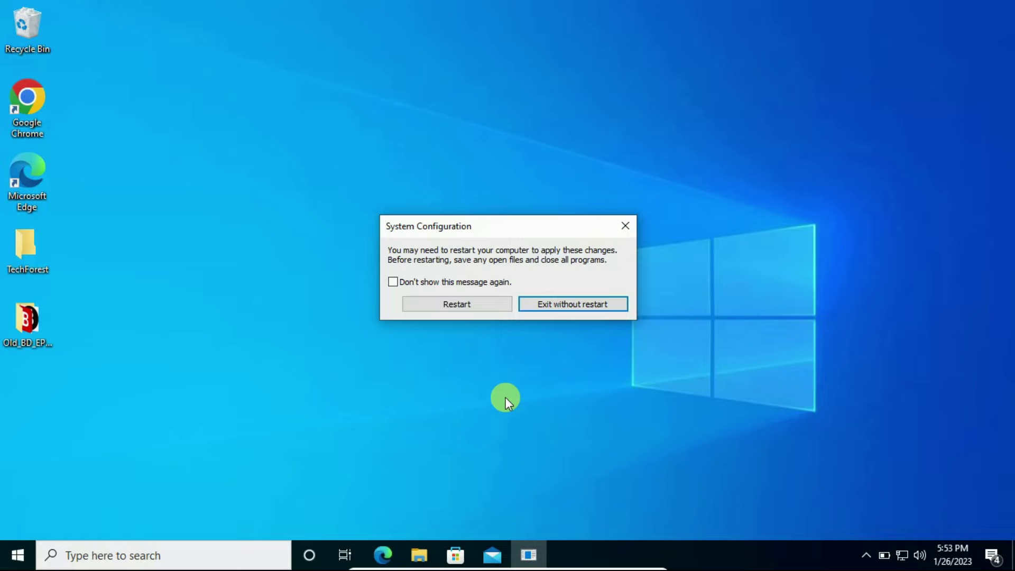
pyautogui.click(455, 304)
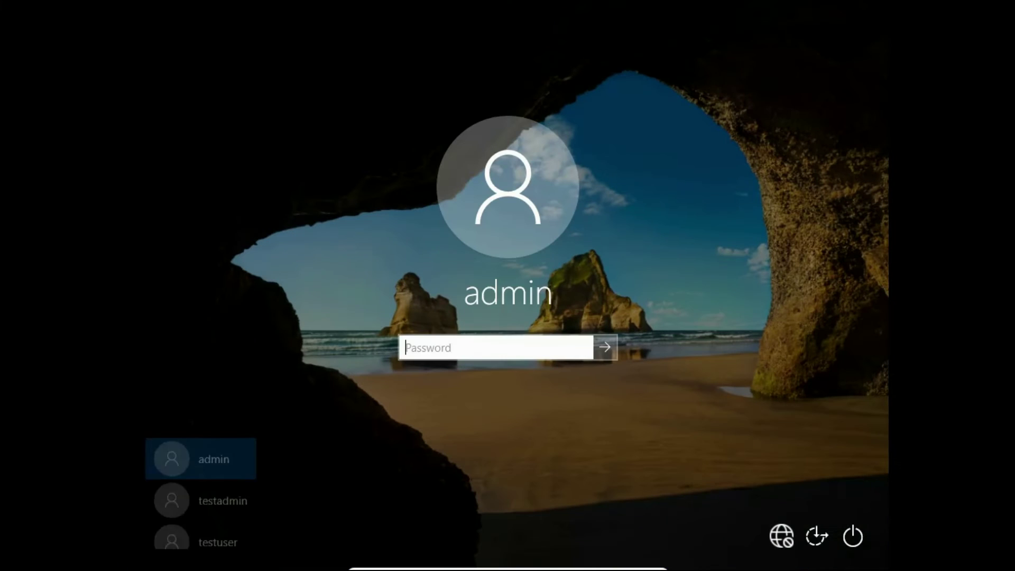
# Step: Sign in to the admin account by entering the account password
pyautogui.press('Return')
pyautogui.press('Return')
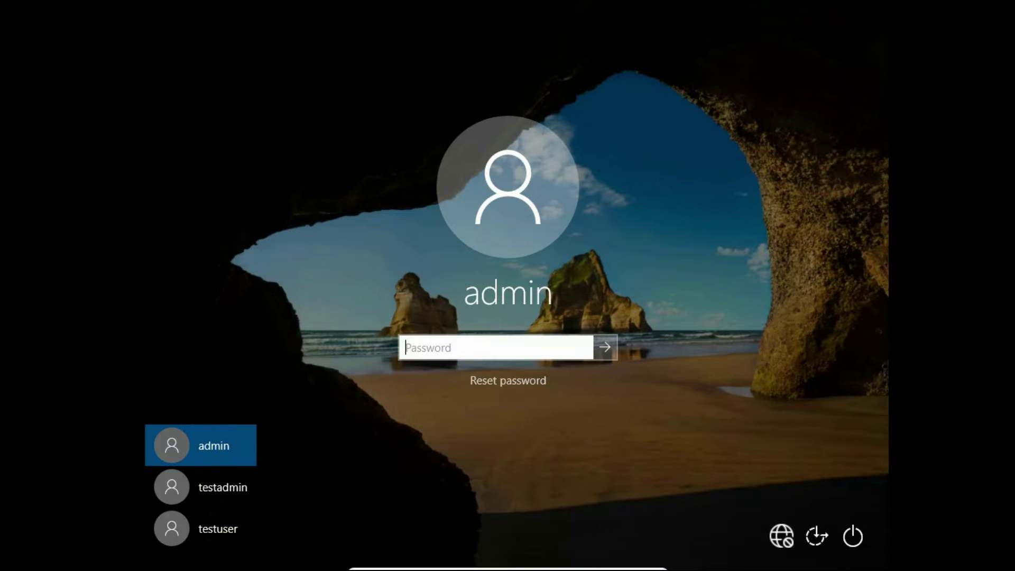
pyautogui.write('****')
pyautogui.press('Return')
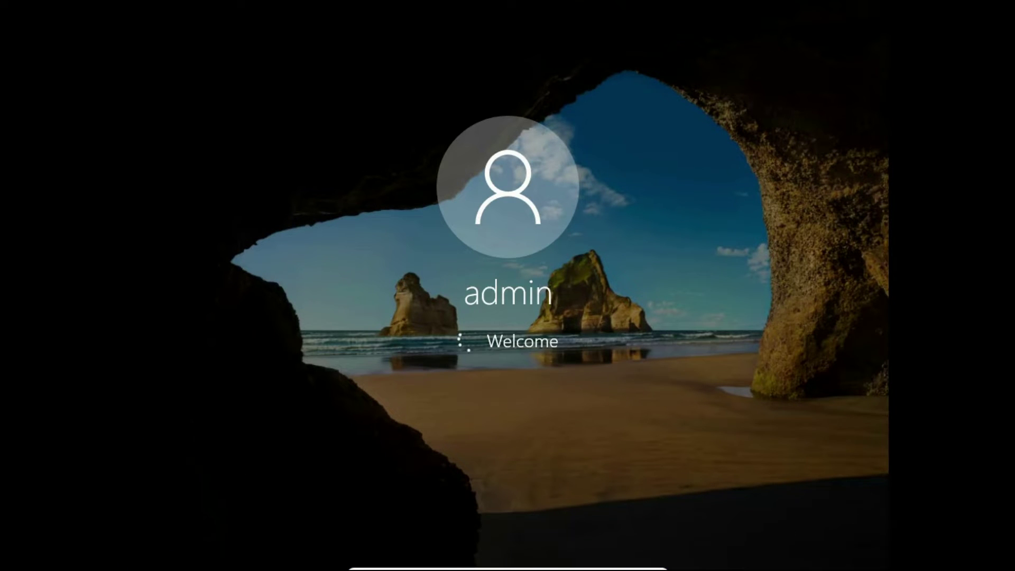
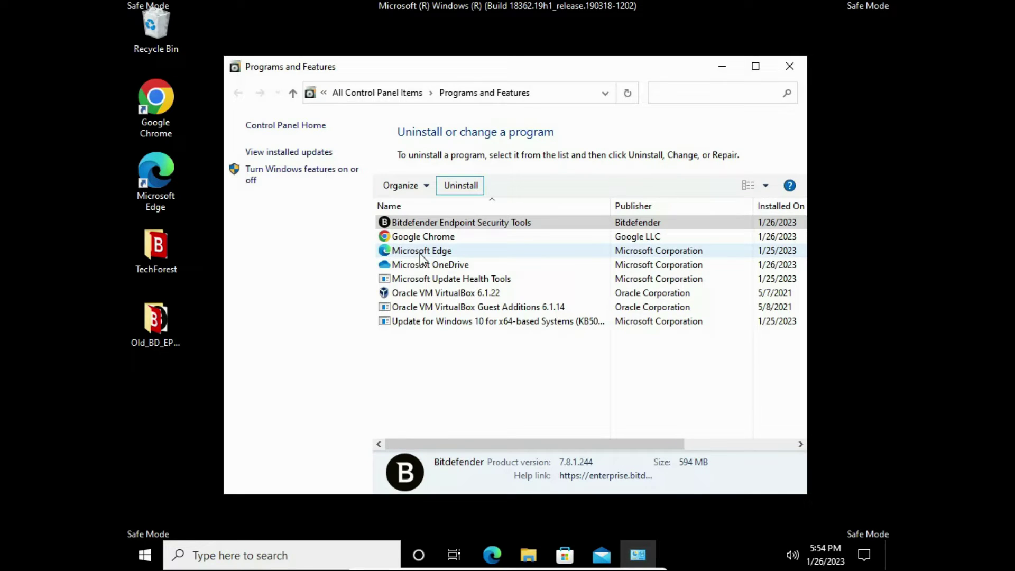
pyautogui.click(896, 224)
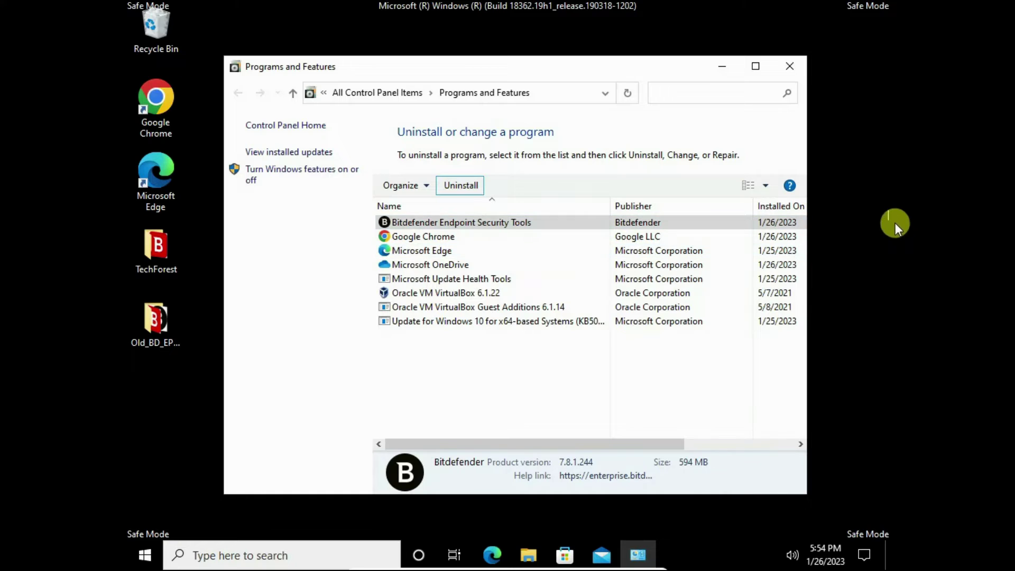
pyautogui.rightClick(850, 232)
pyautogui.click(830, 270)
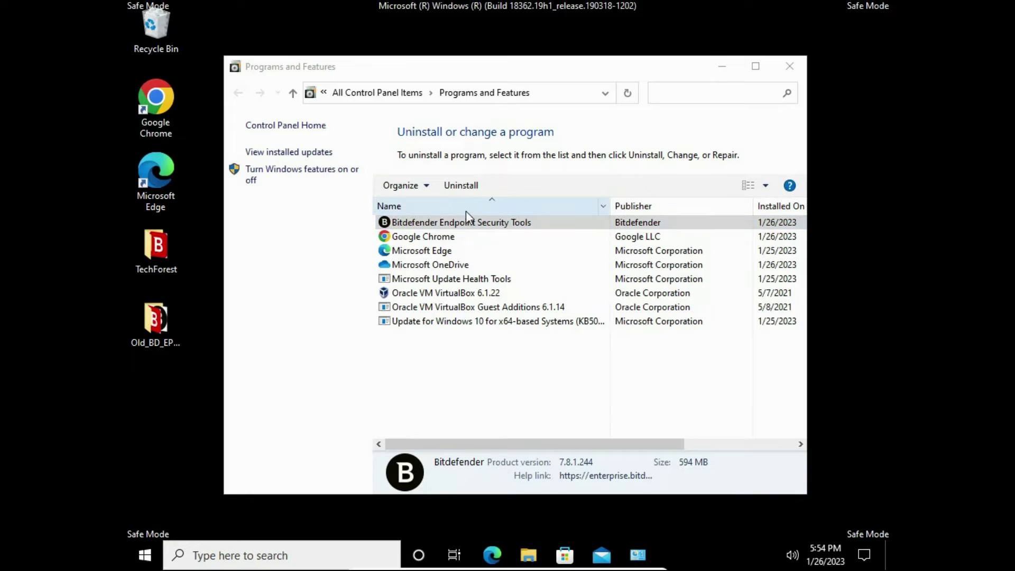
# Step: Try to uninstall Bitdefender Endpoint Security Tools from the installed programs list
pyautogui.click(461, 185)
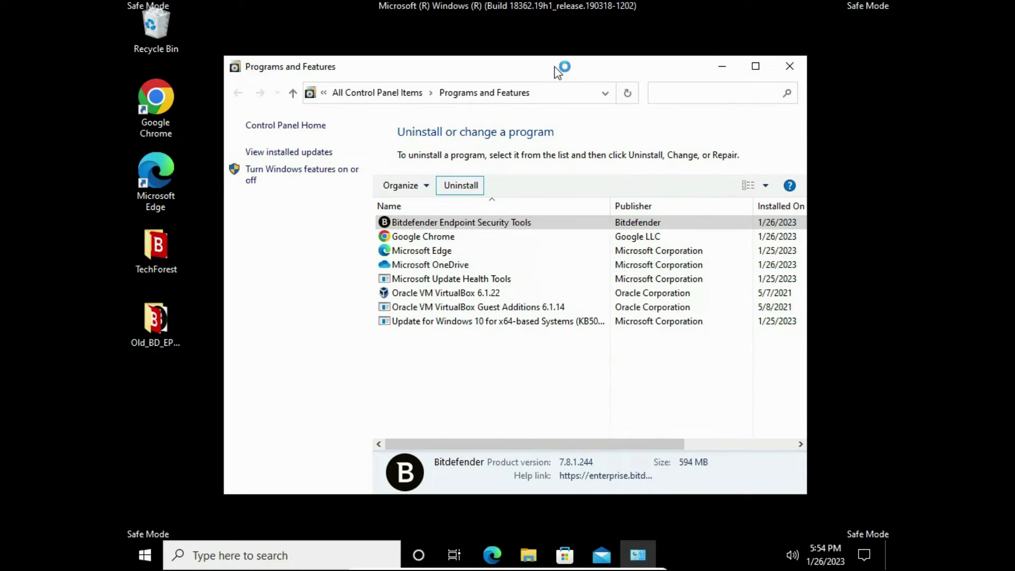
pyautogui.moveTo(575, 65); pyautogui.dragTo(480, 58)
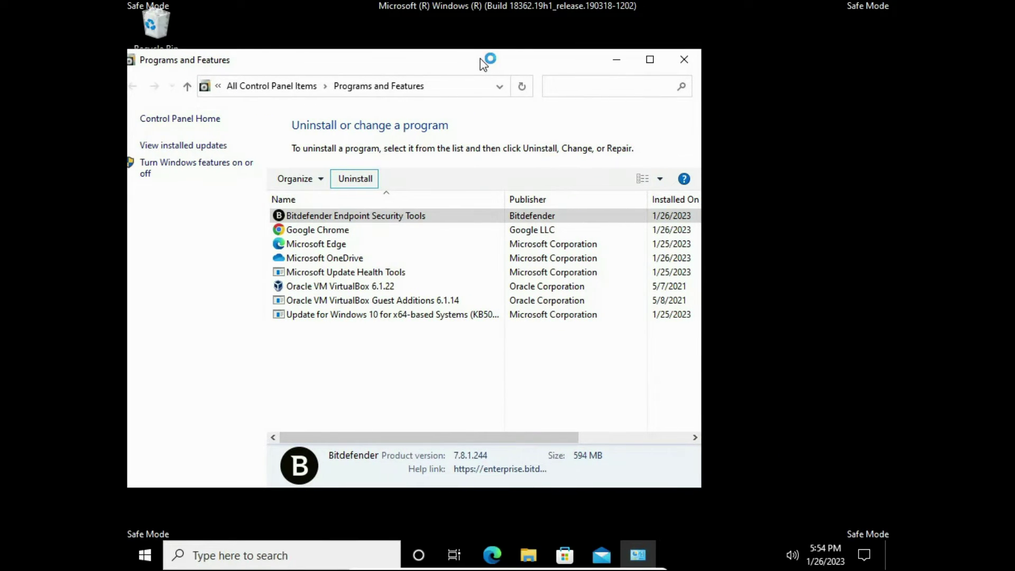
pyautogui.rightClick(768, 183)
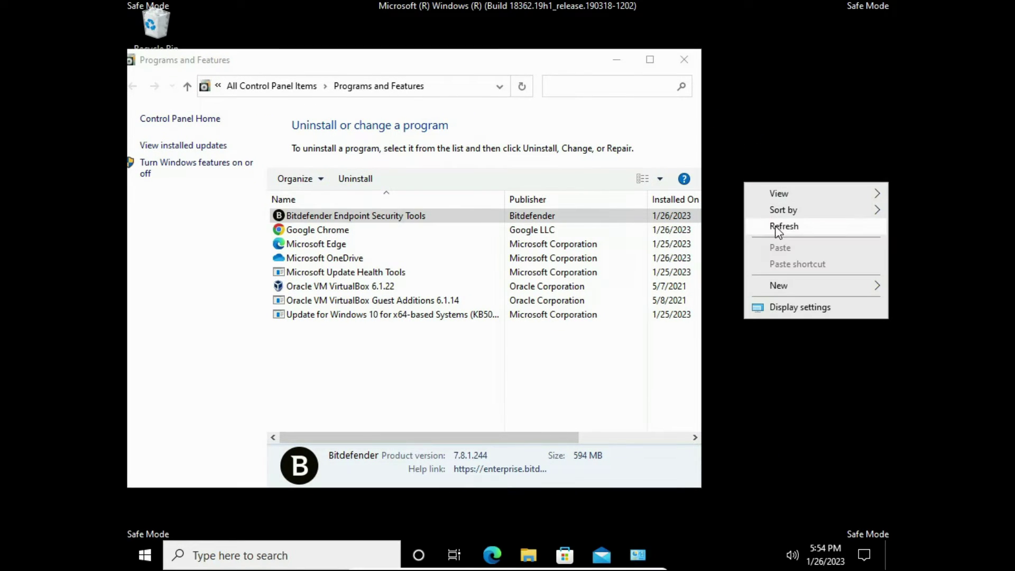
pyautogui.click(776, 226)
pyautogui.rightClick(775, 224)
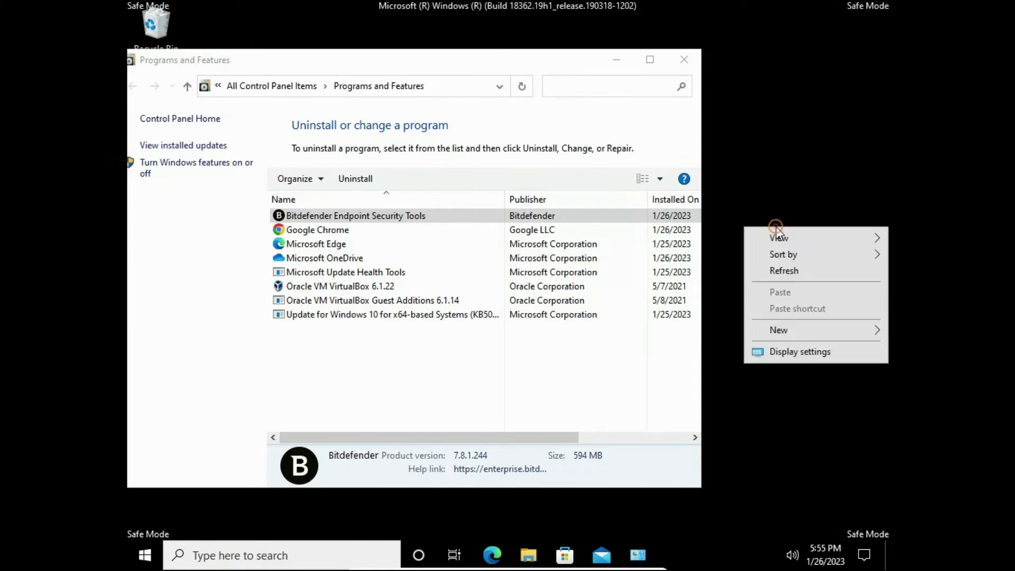
pyautogui.click(787, 269)
pyautogui.rightClick(790, 268)
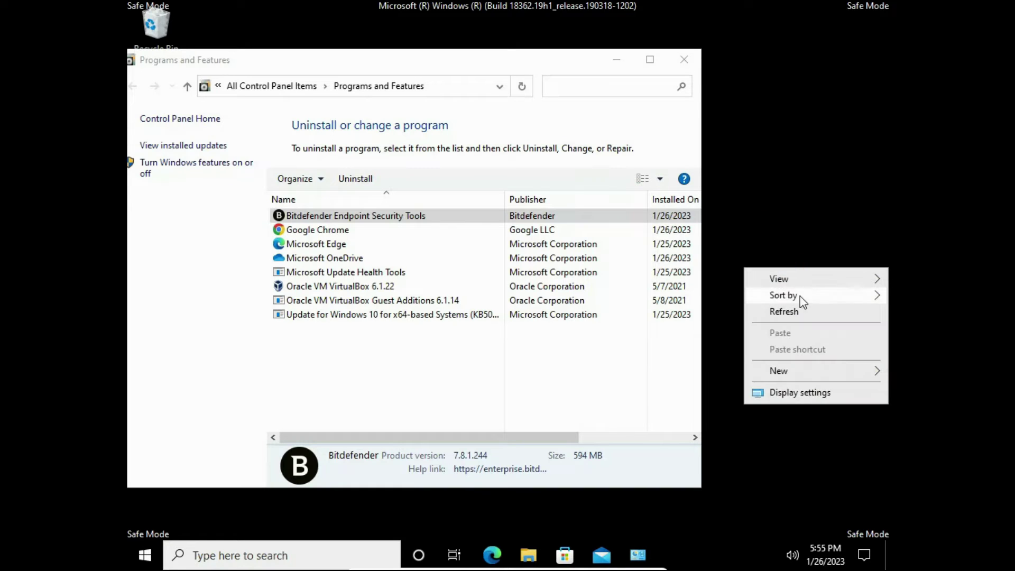
pyautogui.click(804, 315)
pyautogui.rightClick(804, 315)
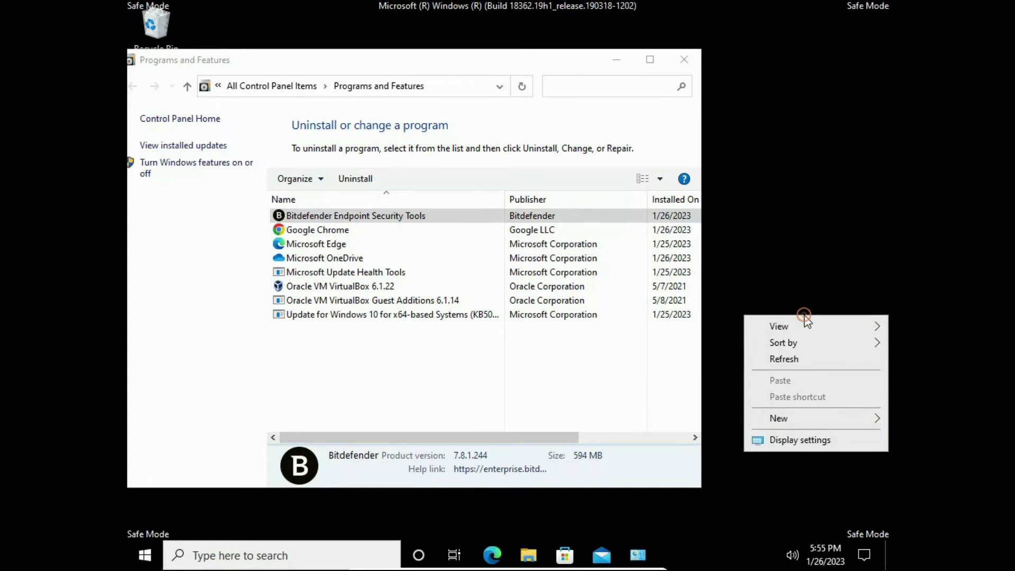
pyautogui.click(800, 358)
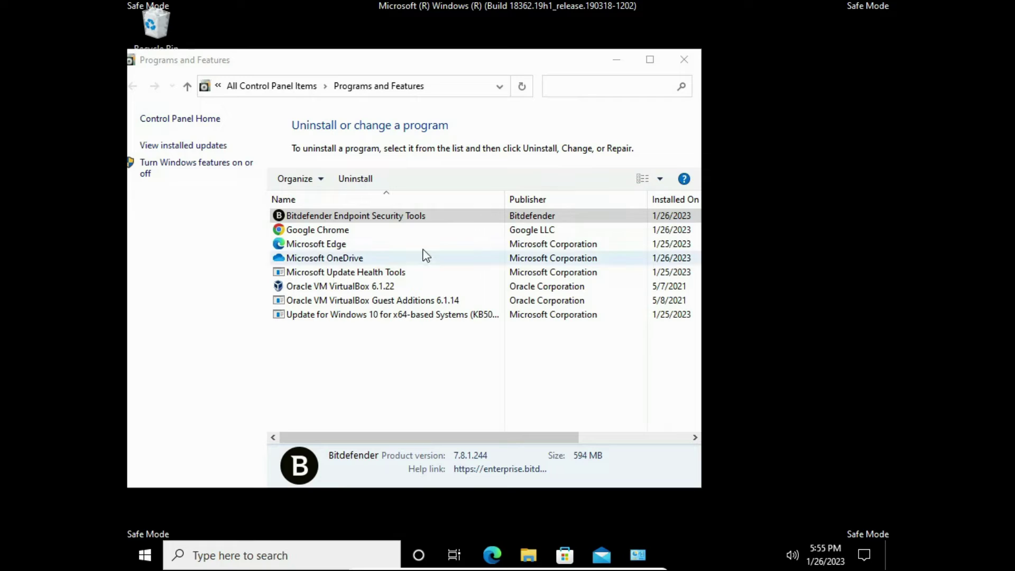
# Step: Retry uninstalling Bitdefender Endpoint Security Tools from the programs list and refresh the desktop
pyautogui.click(373, 212)
pyautogui.click(359, 183)
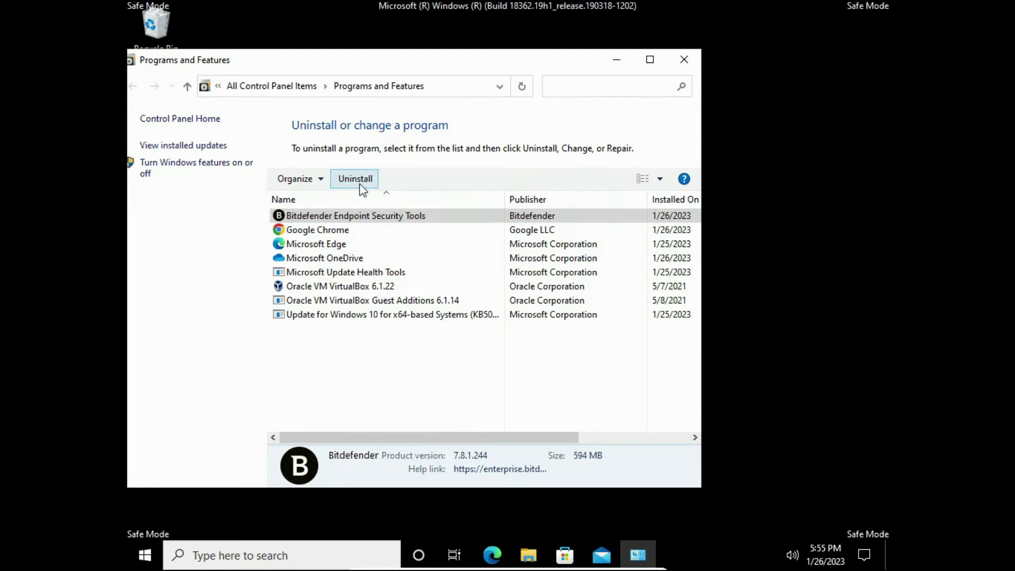
pyautogui.rightClick(746, 264)
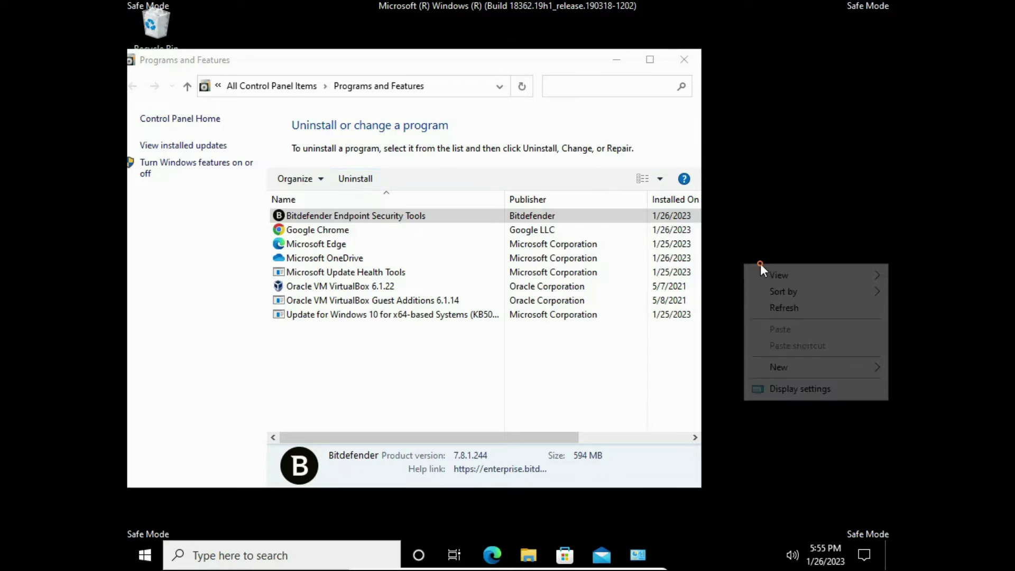
pyautogui.click(770, 308)
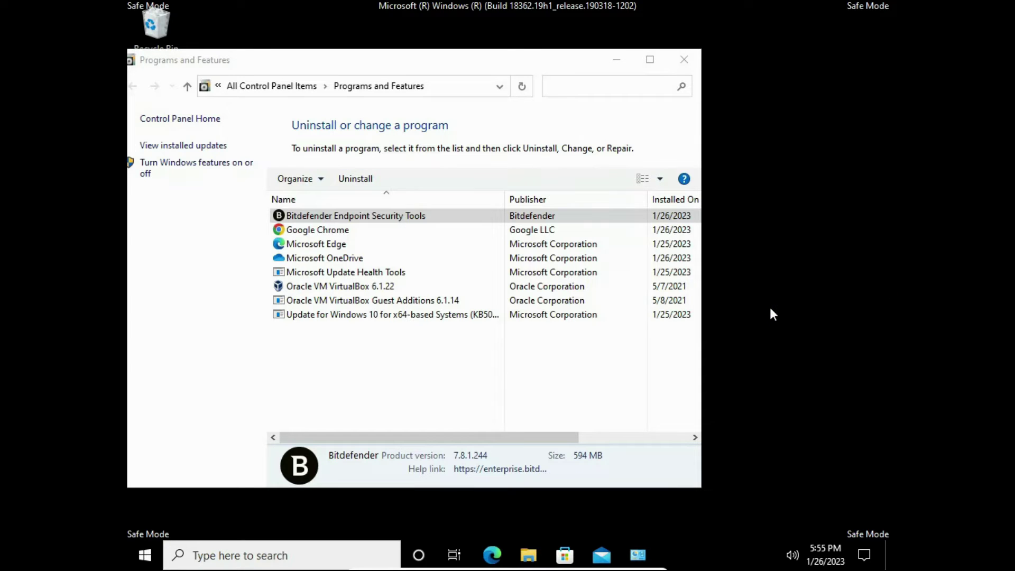
# Step: Open the TechForest folder from the desktop and arrange its window so the programs list stays in view
pyautogui.moveTo(534, 61); pyautogui.dragTo(702, 78)
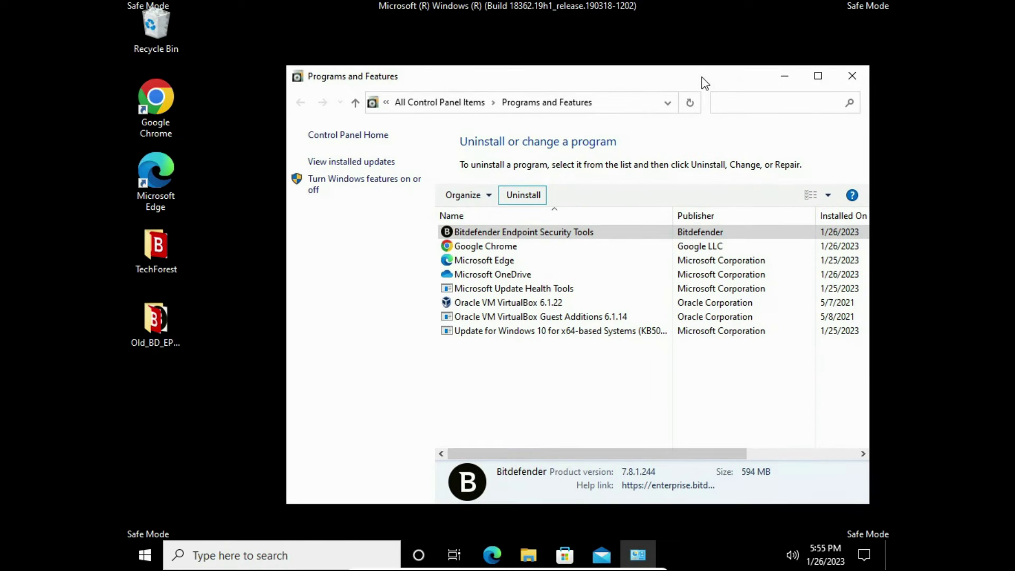
pyautogui.doubleClick(169, 256)
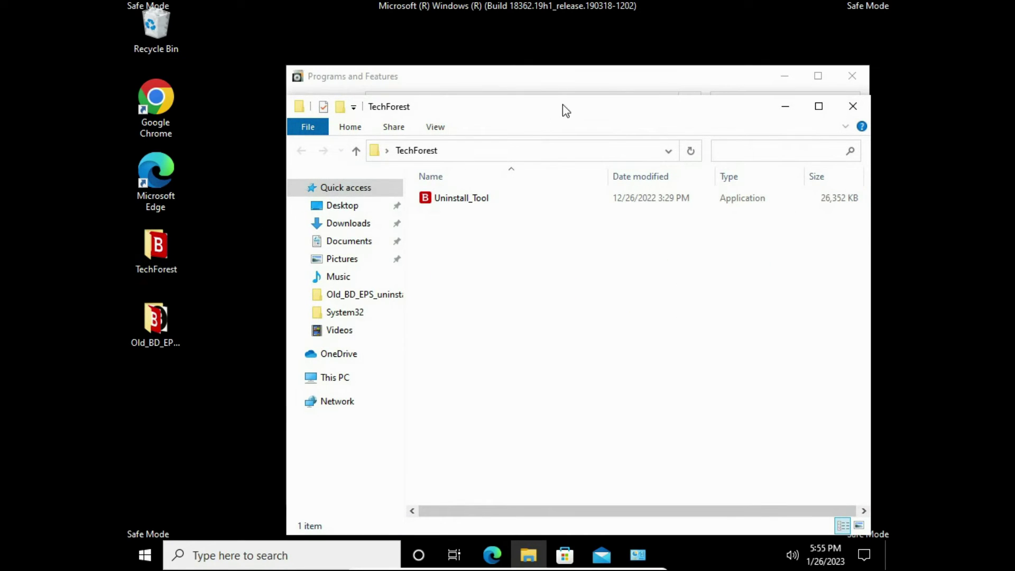
pyautogui.moveTo(618, 113); pyautogui.dragTo(502, 285)
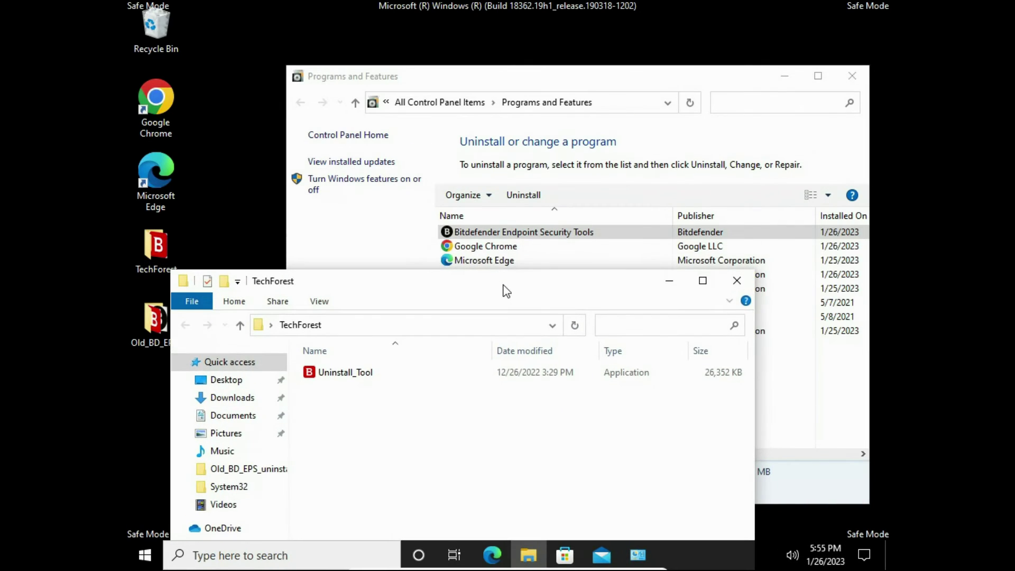
# Step: Run Uninstall_Tool from the TechForest folder, start the Bitdefender removal and close the tool when it ends
pyautogui.click(361, 380)
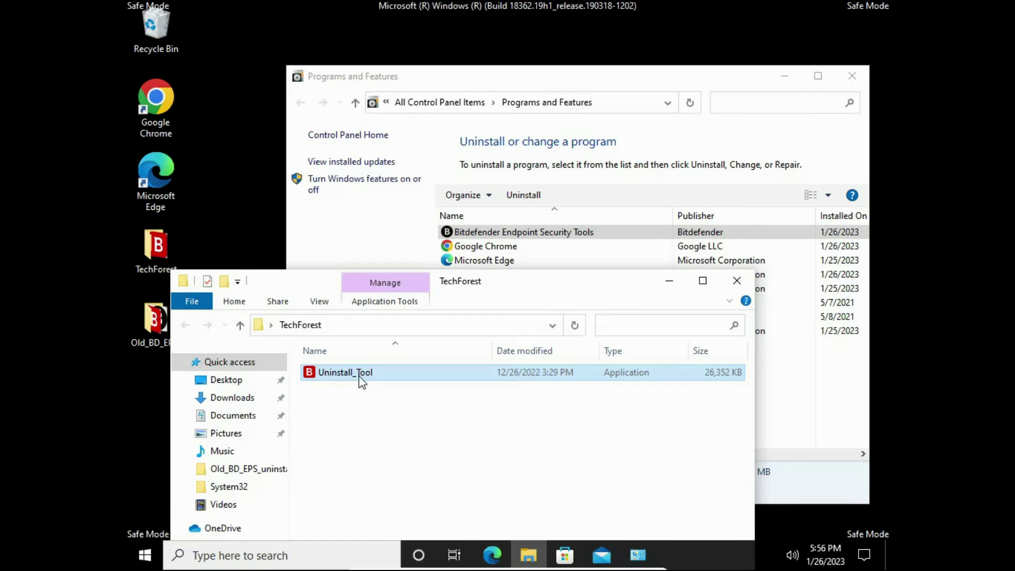
pyautogui.doubleClick(362, 381)
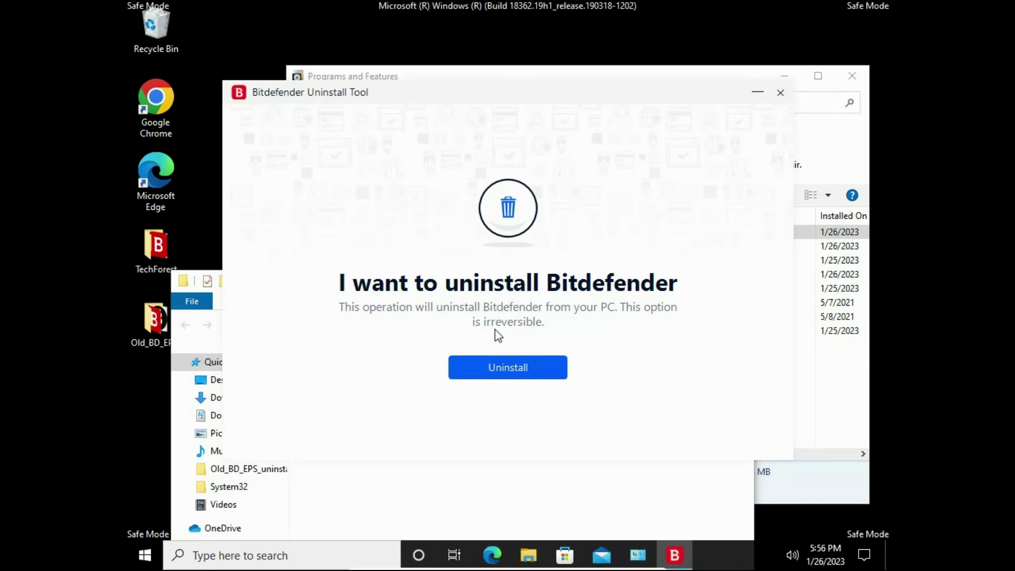
pyautogui.click(505, 370)
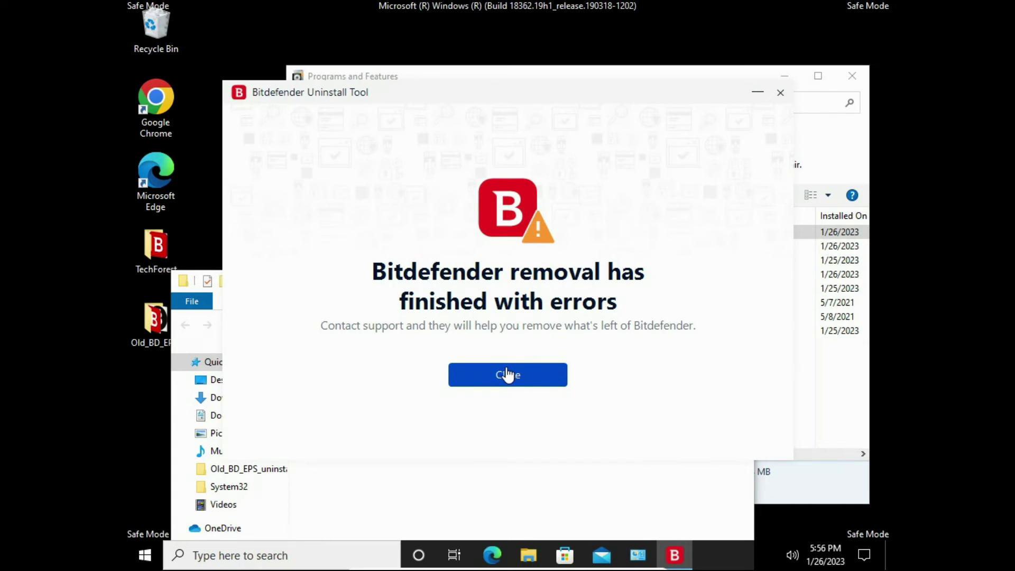
pyautogui.click(519, 377)
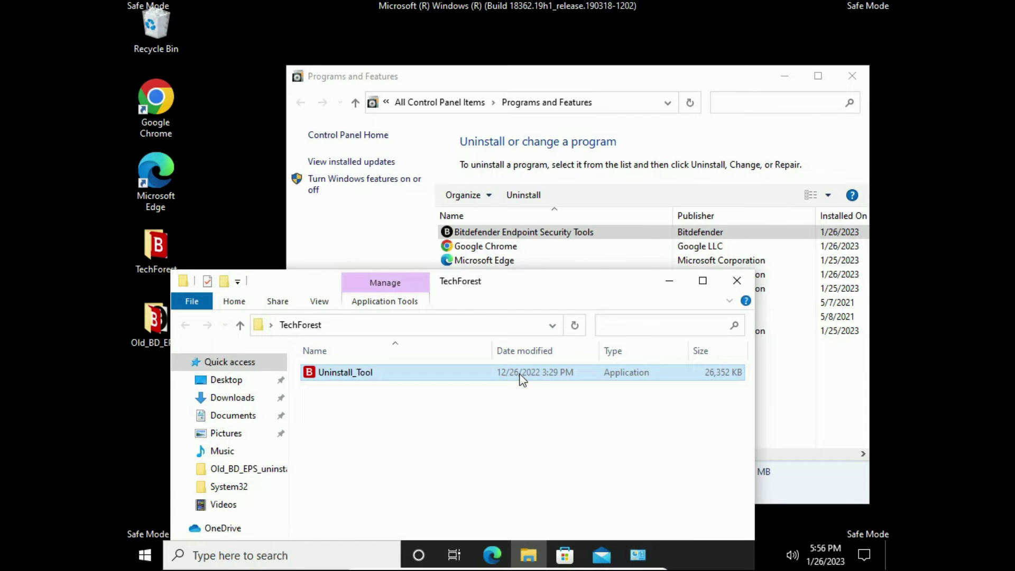
# Step: Refresh the programs list, remove the leftover Bitdefender Endpoint Security Tools entry and close Programs and Features
pyautogui.rightClick(777, 380)
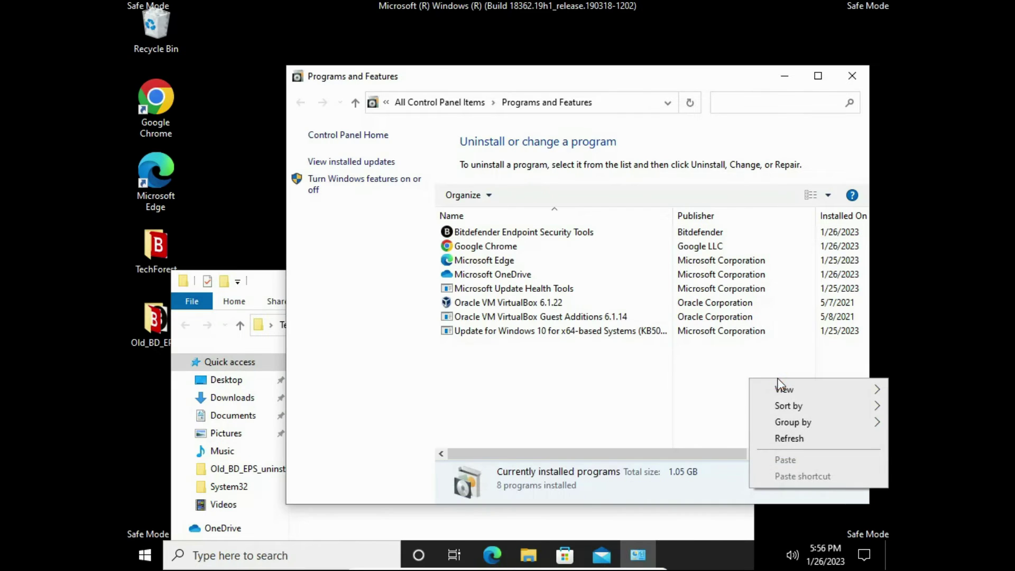
pyautogui.click(788, 437)
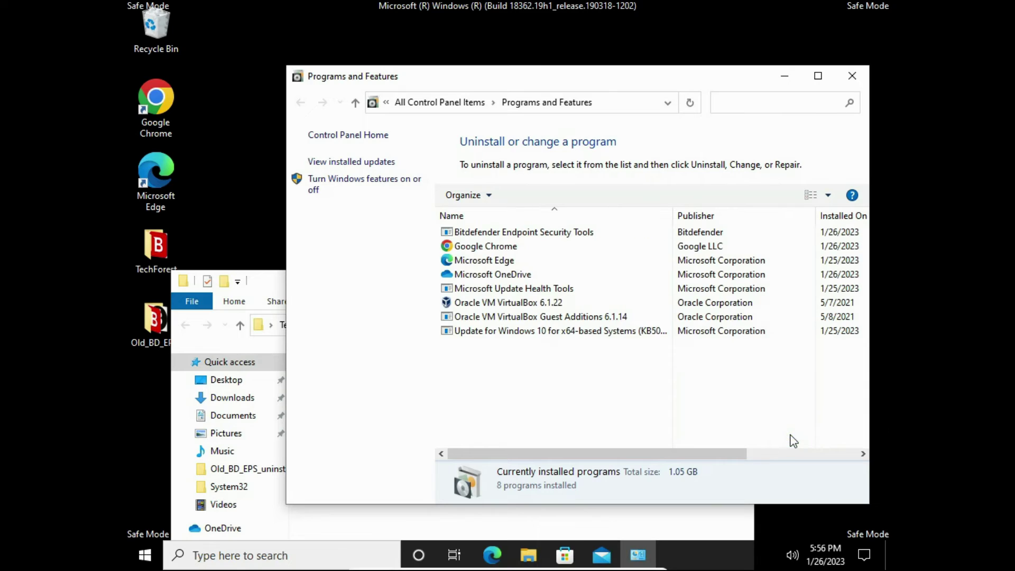
pyautogui.click(493, 232)
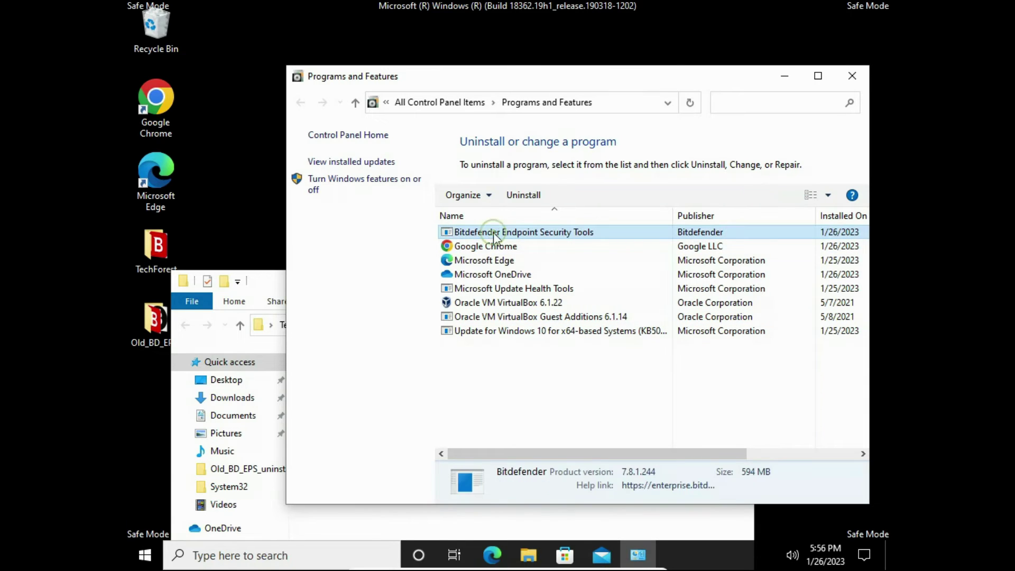
pyautogui.click(533, 195)
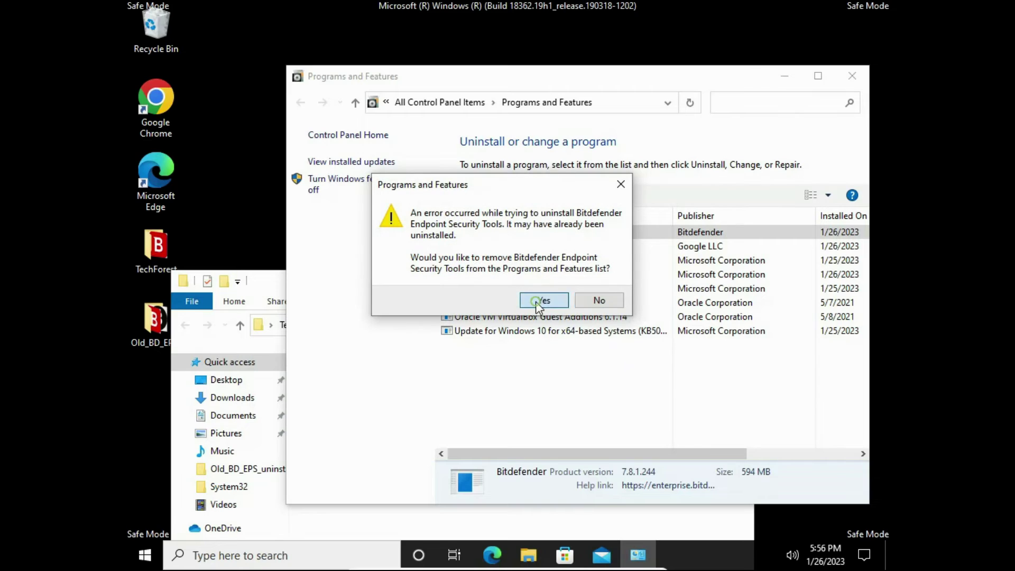
pyautogui.click(536, 303)
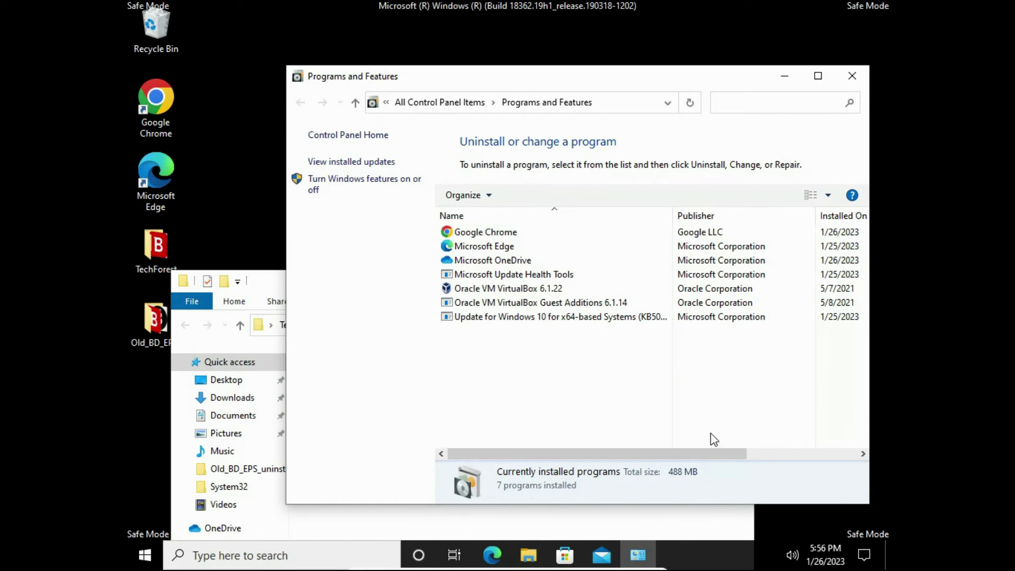
pyautogui.click(860, 82)
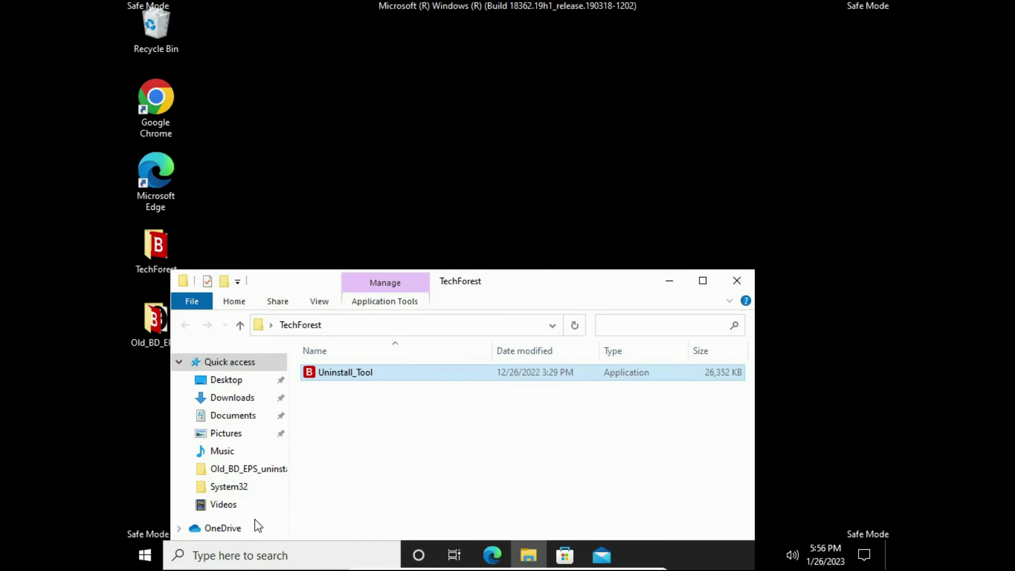
# Step: Open System Configuration with the Run command msconfig
pyautogui.click(271, 556)
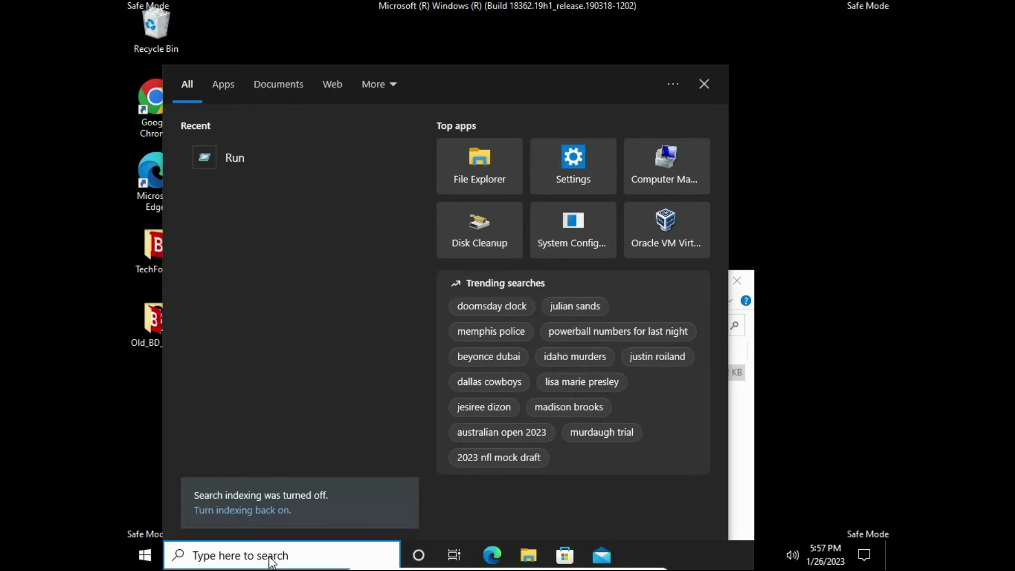
pyautogui.write('run')
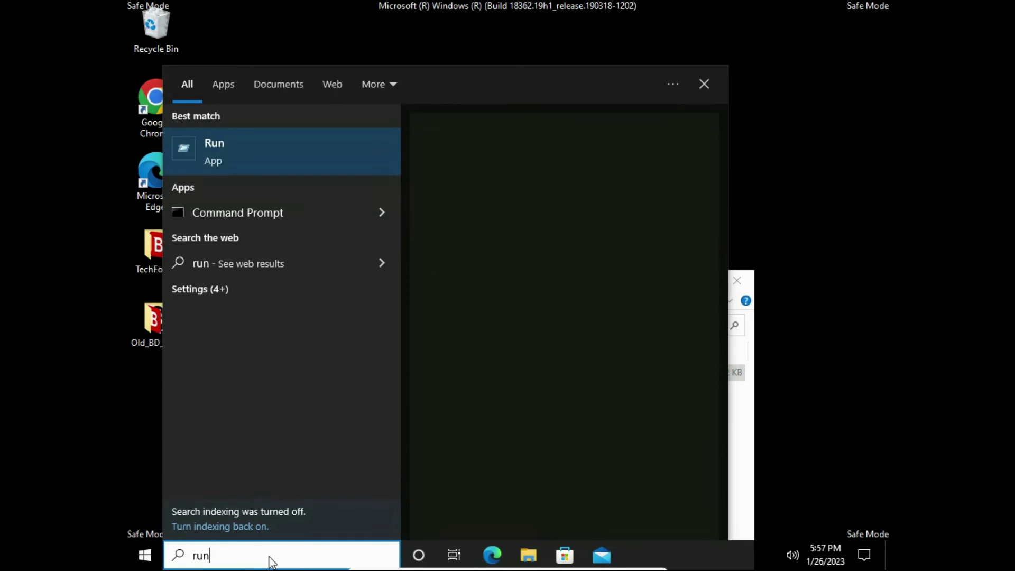
pyautogui.press('Return')
pyautogui.write('ms')
pyautogui.press('Down')
pyautogui.press('Down')
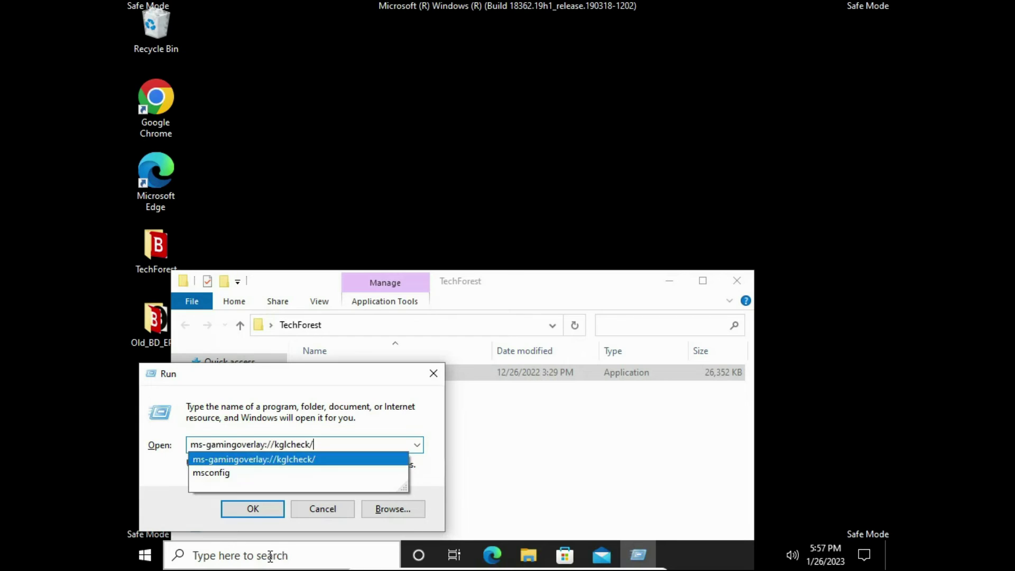
pyautogui.press('Return')
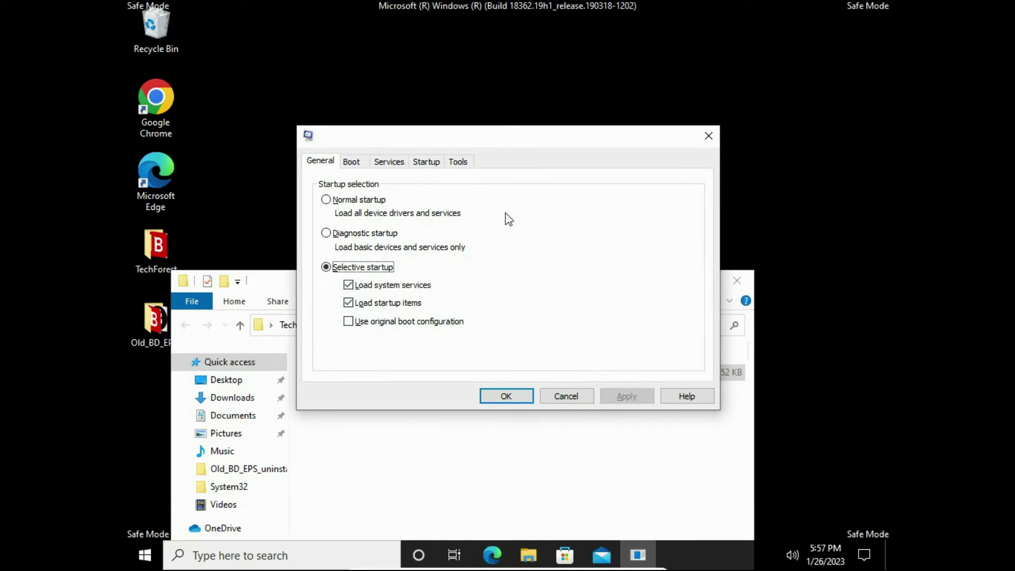
# Step: Disable Safe boot for Windows 10, apply the change and restart the computer
pyautogui.click(366, 165)
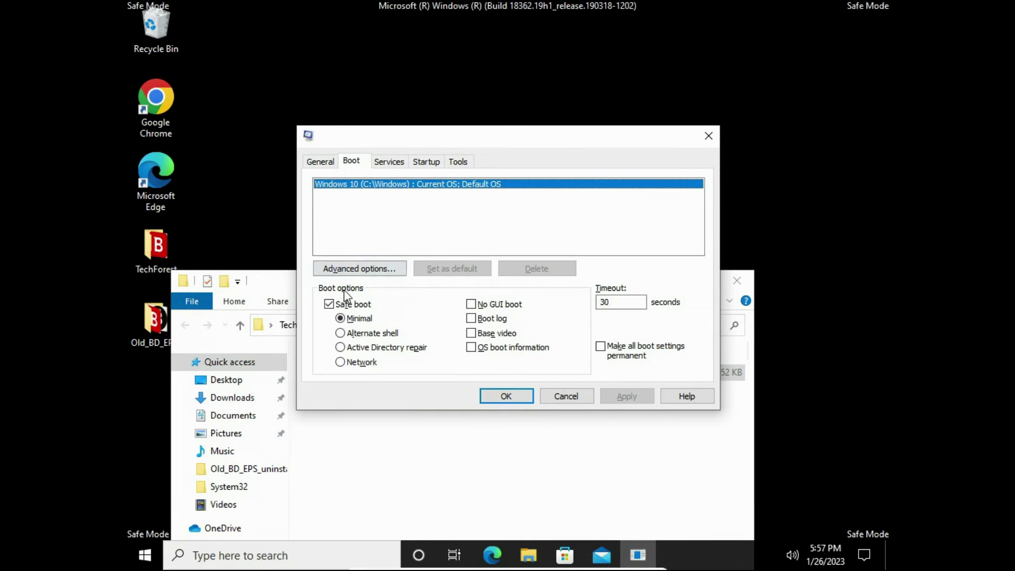
pyautogui.click(331, 303)
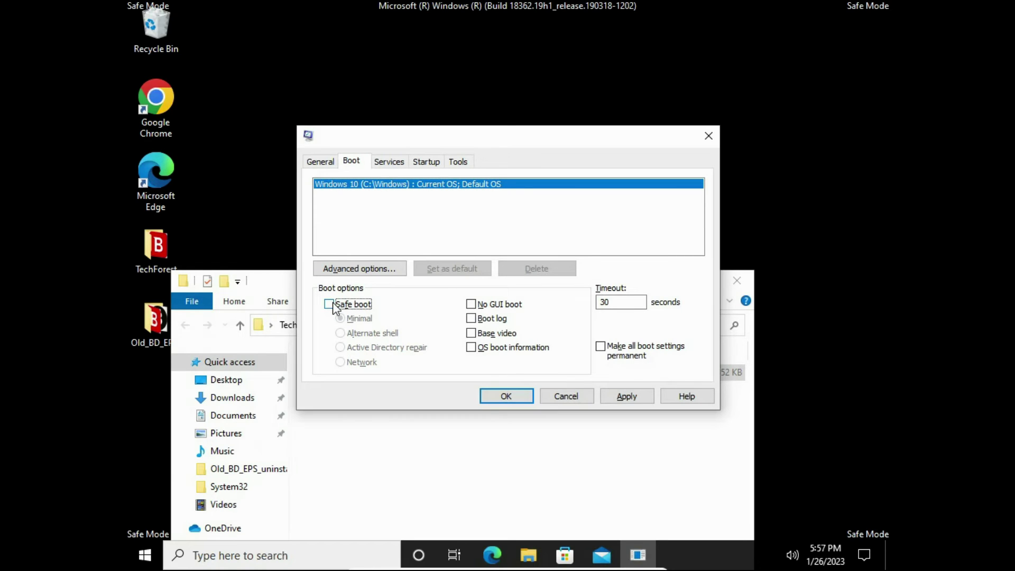
pyautogui.click(611, 397)
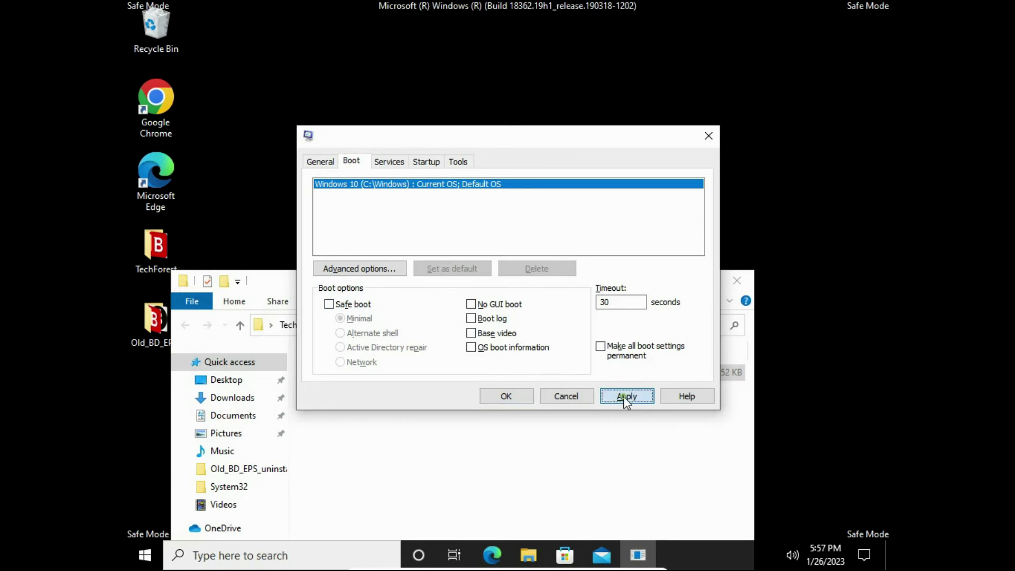
pyautogui.click(522, 396)
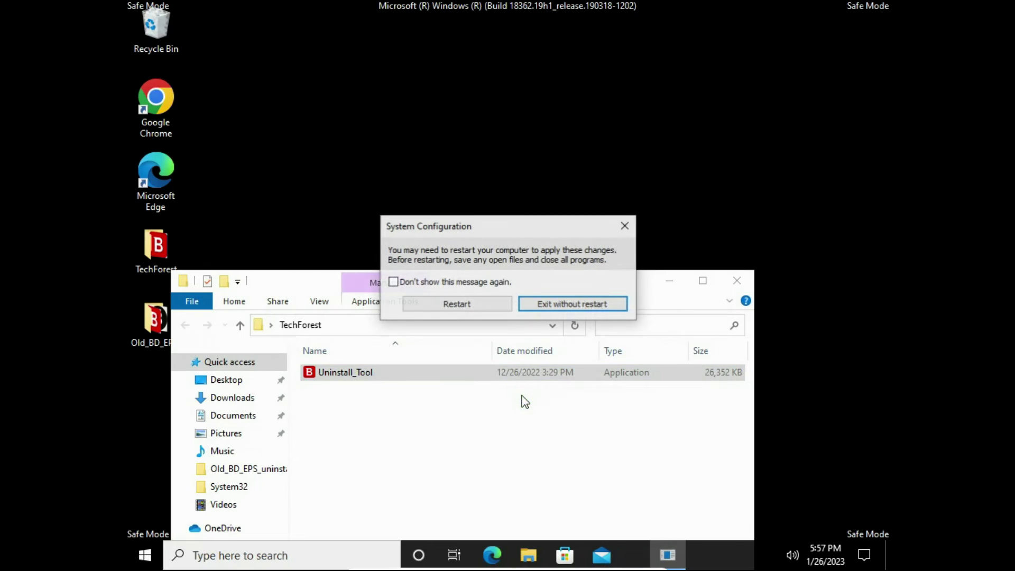
pyautogui.click(478, 302)
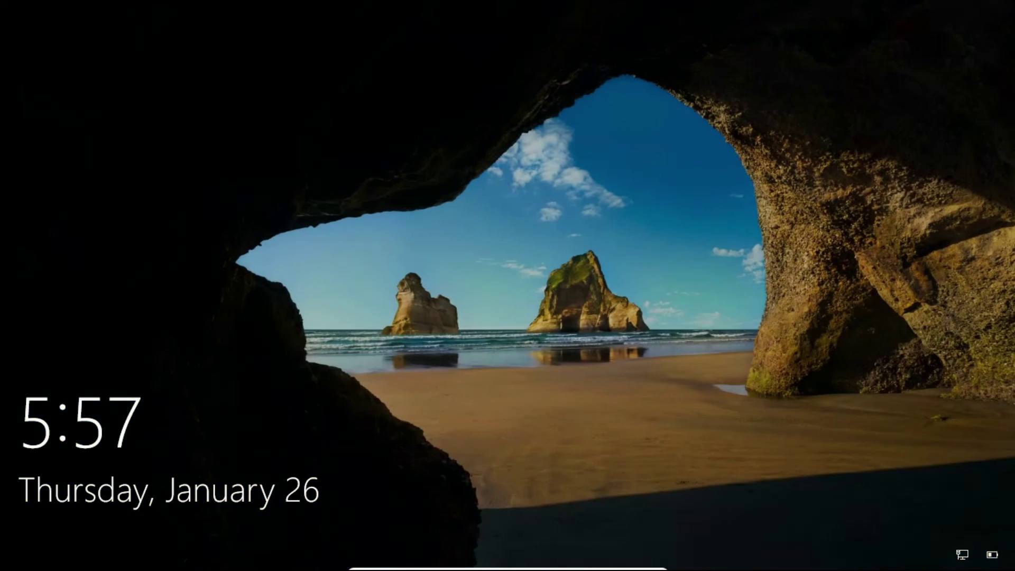
# Step: Sign in to Windows in normal mode by entering the account password and refresh the desktop
pyautogui.press('space')
pyautogui.write('*****')
pyautogui.press('Return')
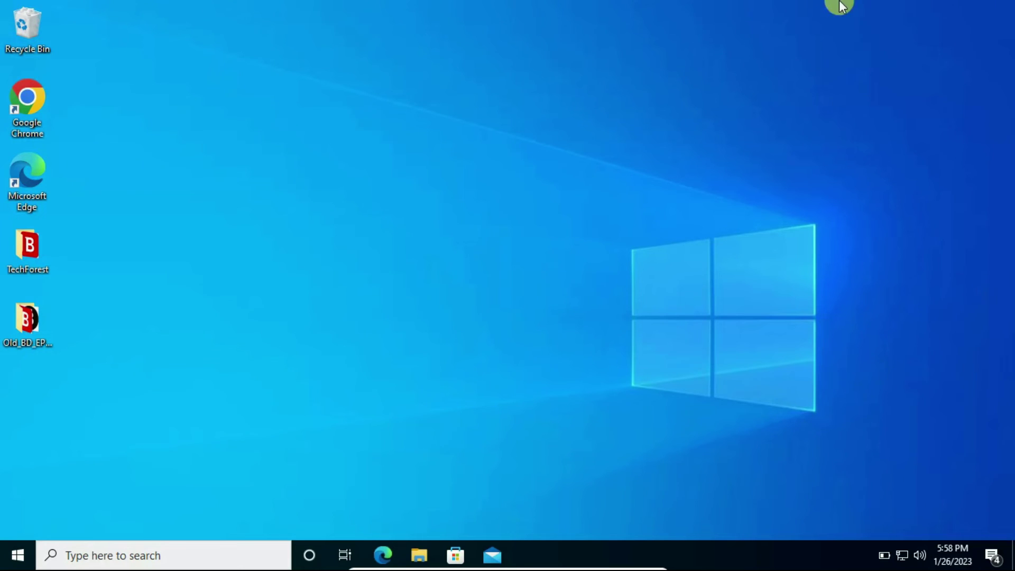
pyautogui.rightClick(689, 160)
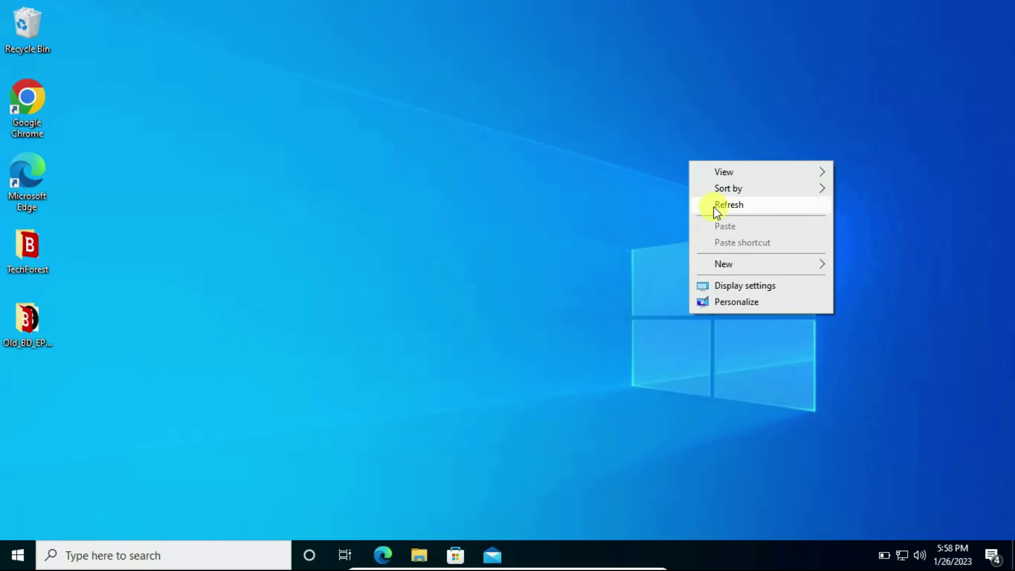
pyautogui.click(717, 211)
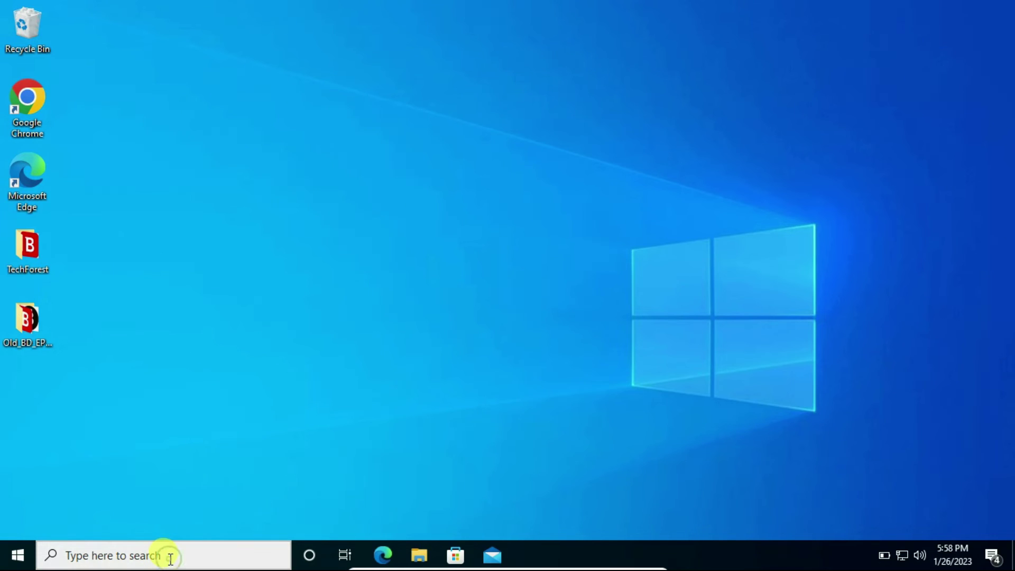
# Step: Open Programs and Features with the Run command appwiz.cpl
pyautogui.click(171, 559)
pyautogui.write('n')
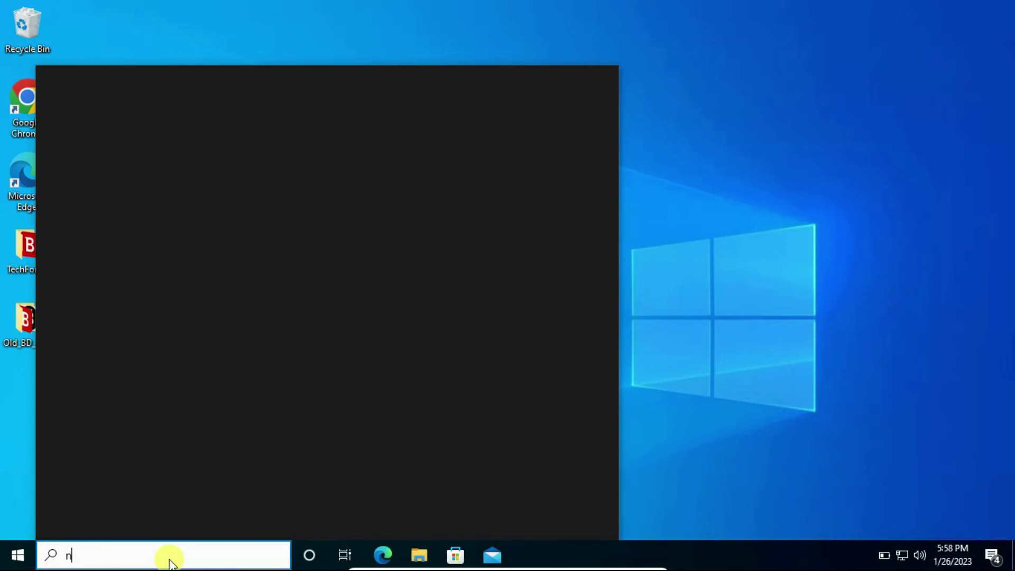
pyautogui.press('Return')
pyautogui.write('run')
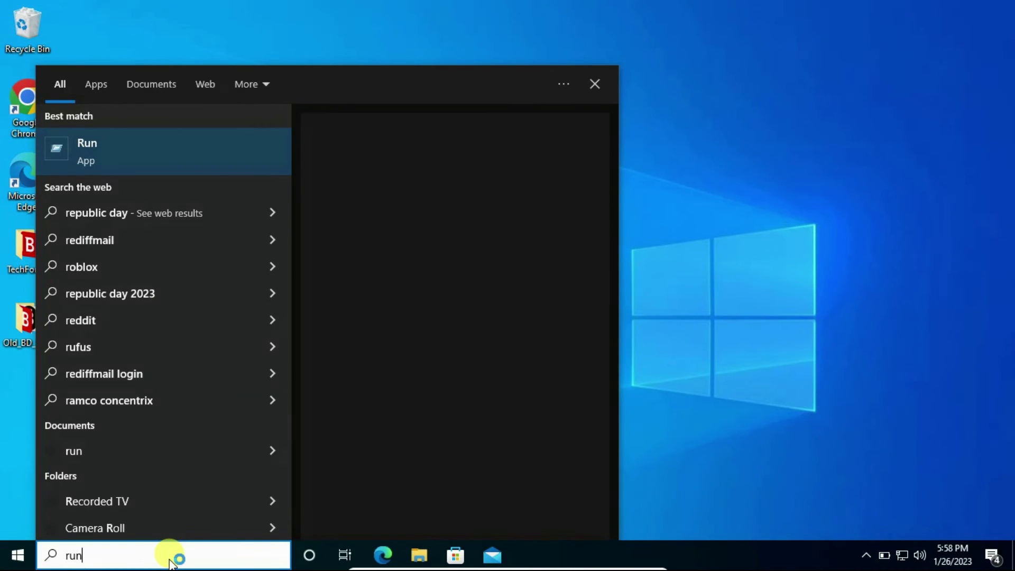
pyautogui.press('Return')
pyautogui.write('ap')
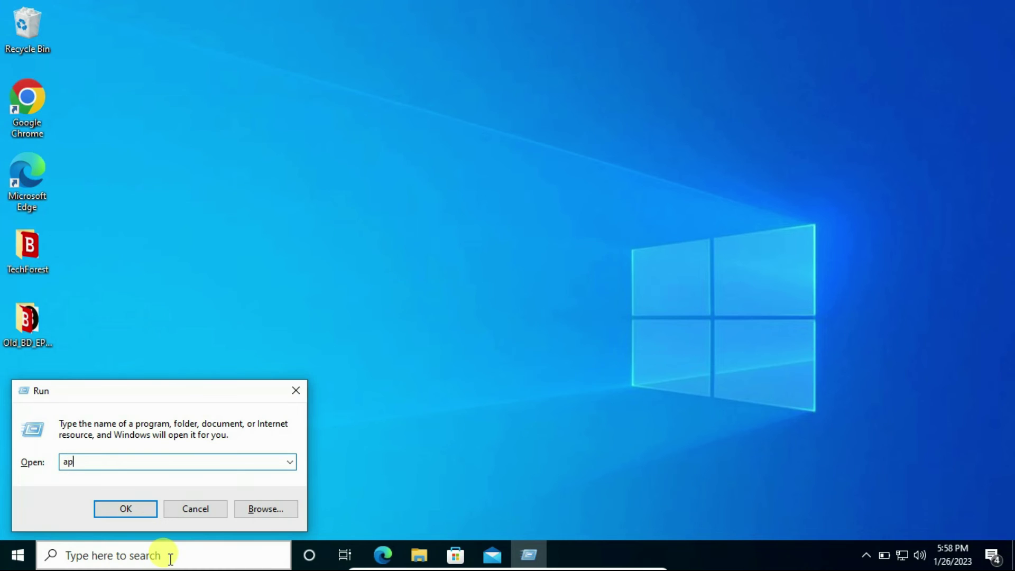
pyautogui.write('pwiz.cpl')
pyautogui.press('Return')
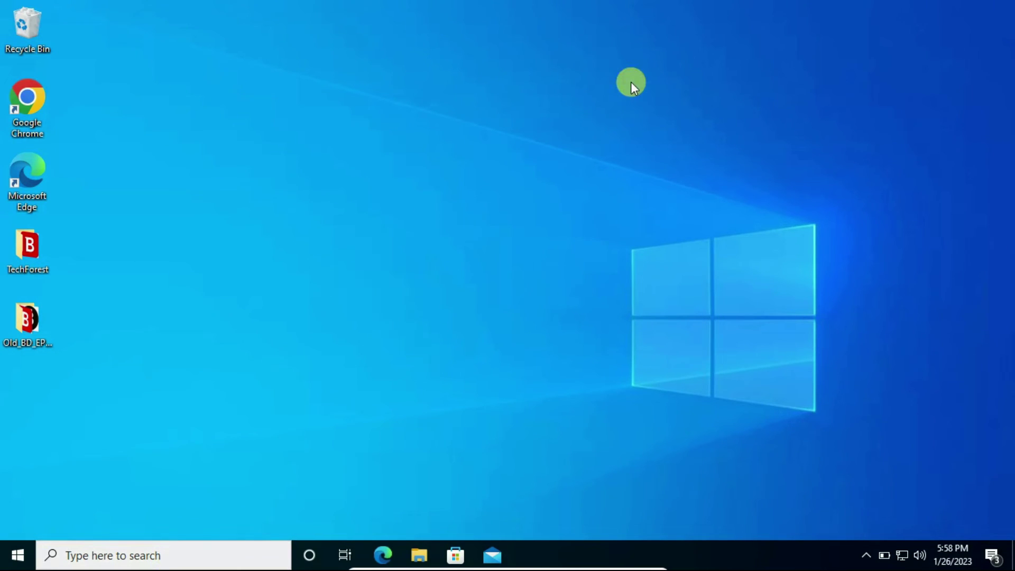